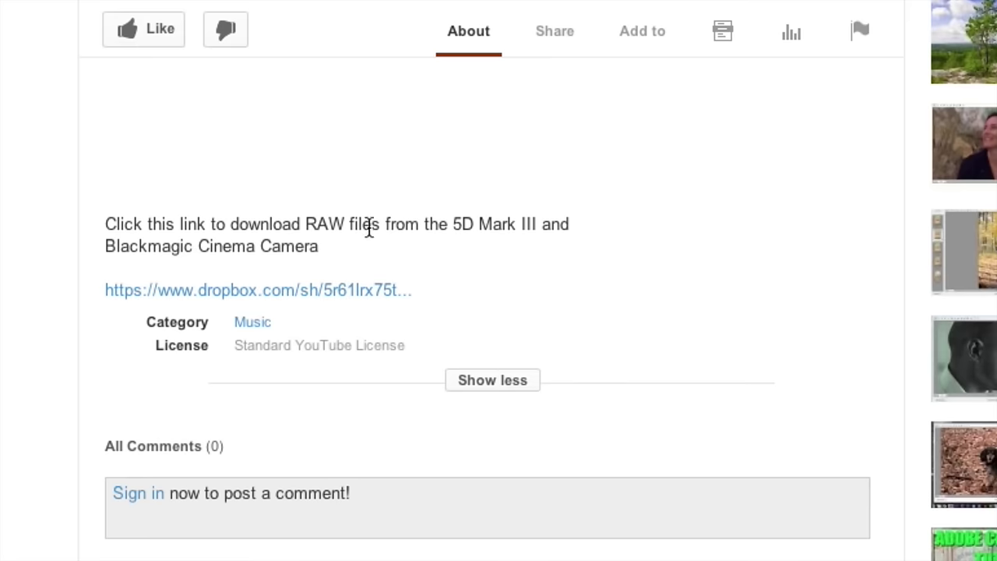
Follow the description's Dropbox link to the RAW 5D Mark III and Blackmagic example files
left_click(281, 296)
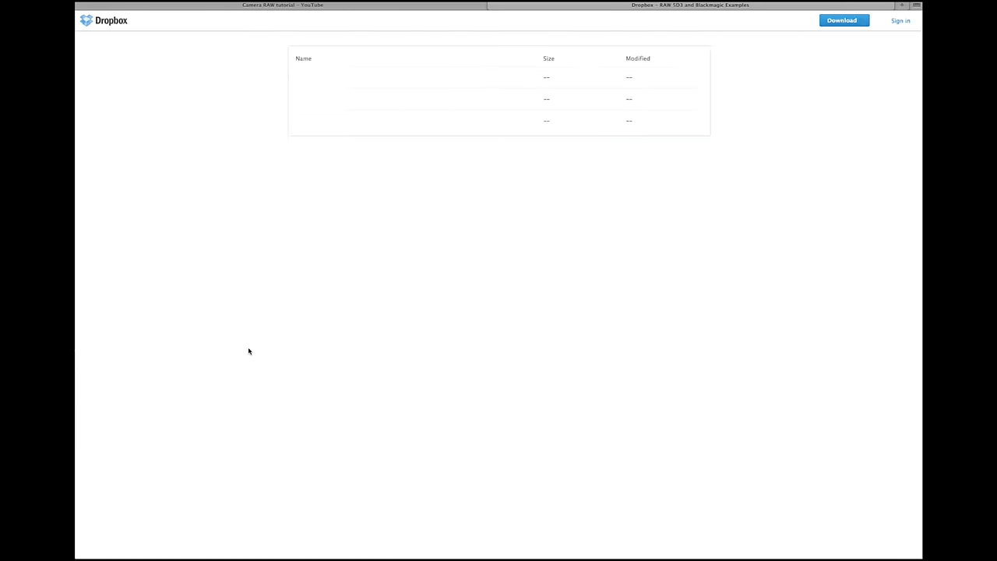
Download the shared RAW 5D3 and Blackmagic Examples folder as a .zip file
left_click(863, 21)
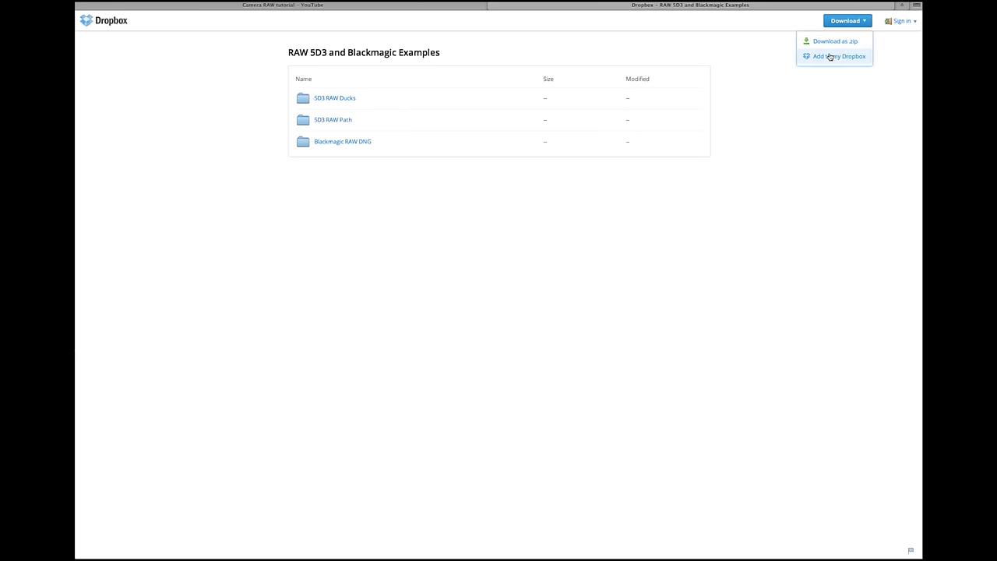
left_click(829, 41)
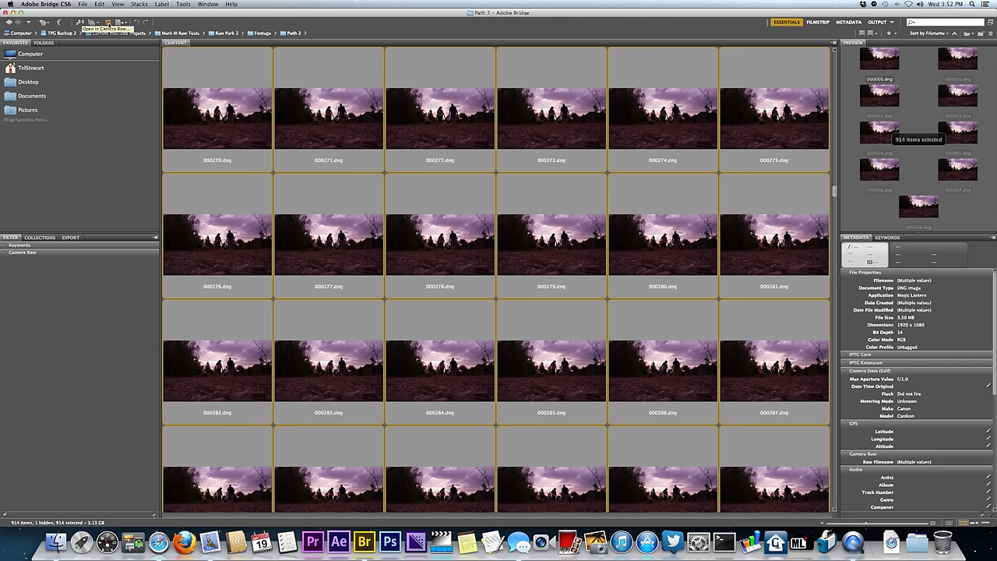
left_click(108, 24)
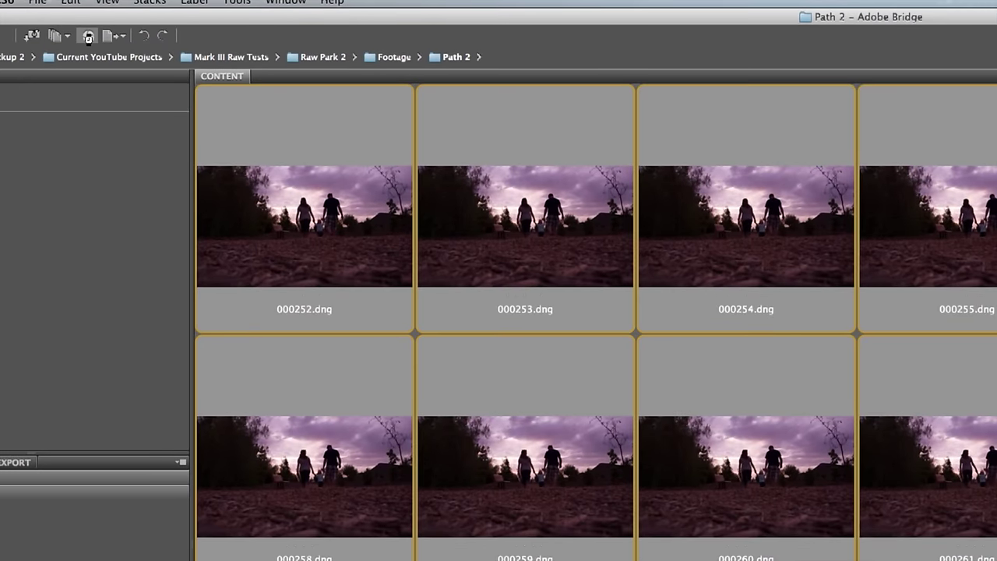
left_click(88, 36)
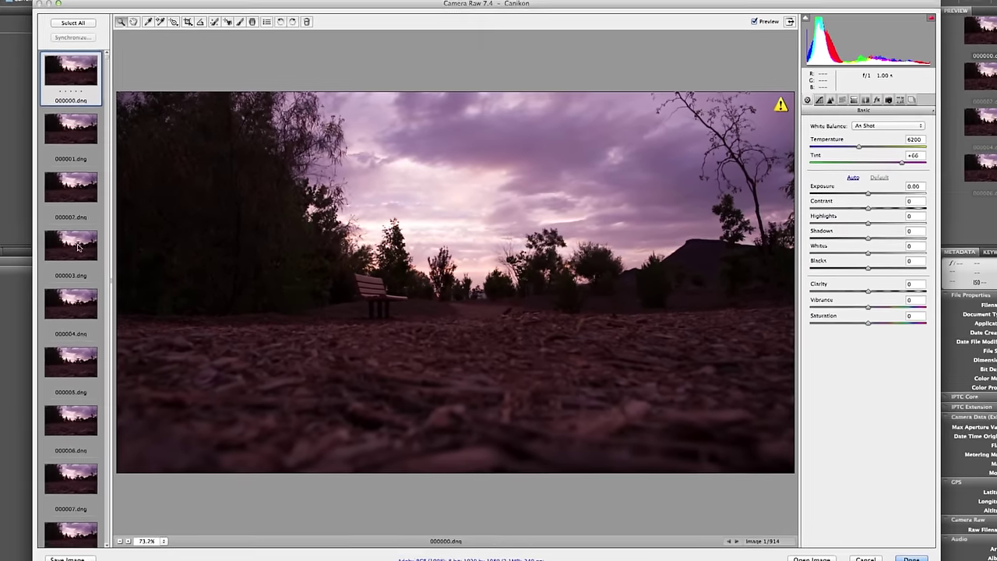
Preview DNG frames 000428 and 000759 in the filmstrip, settling on frame 000711
scroll(116, 92, "down", 15)
scroll(93, 64, "down", 20)
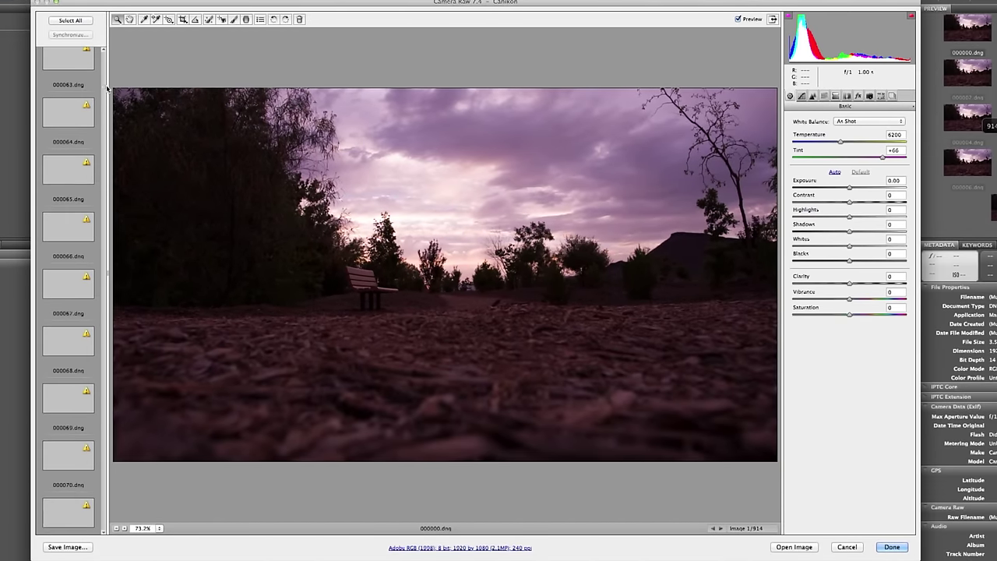
left_click_drag(105, 92, 102, 276)
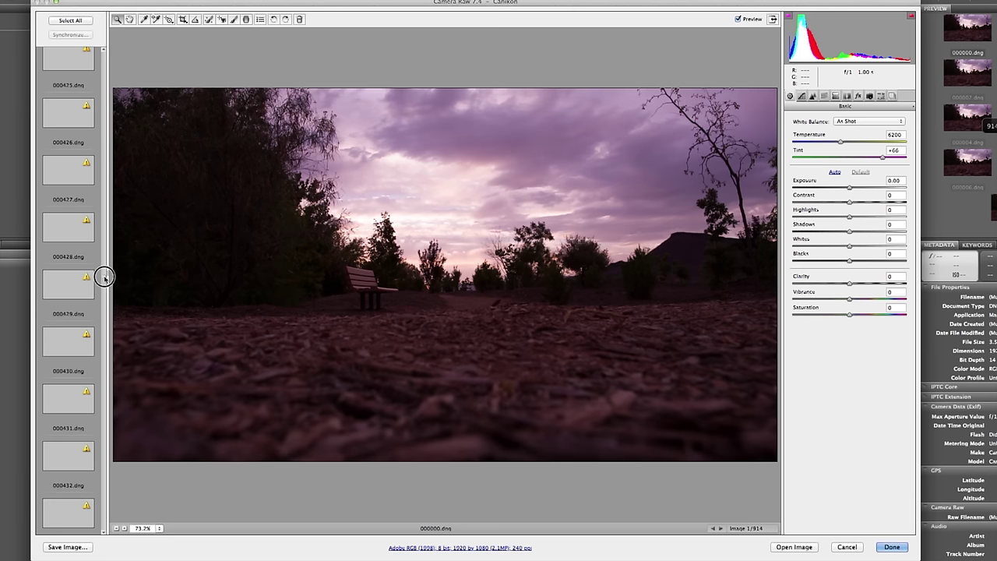
left_click(75, 228)
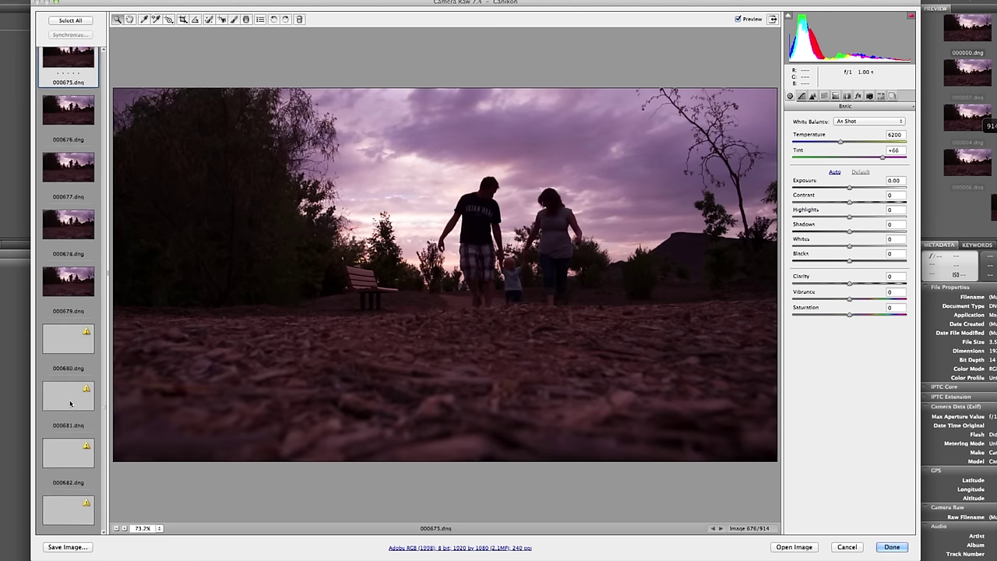
scroll(71, 402, "down", 5)
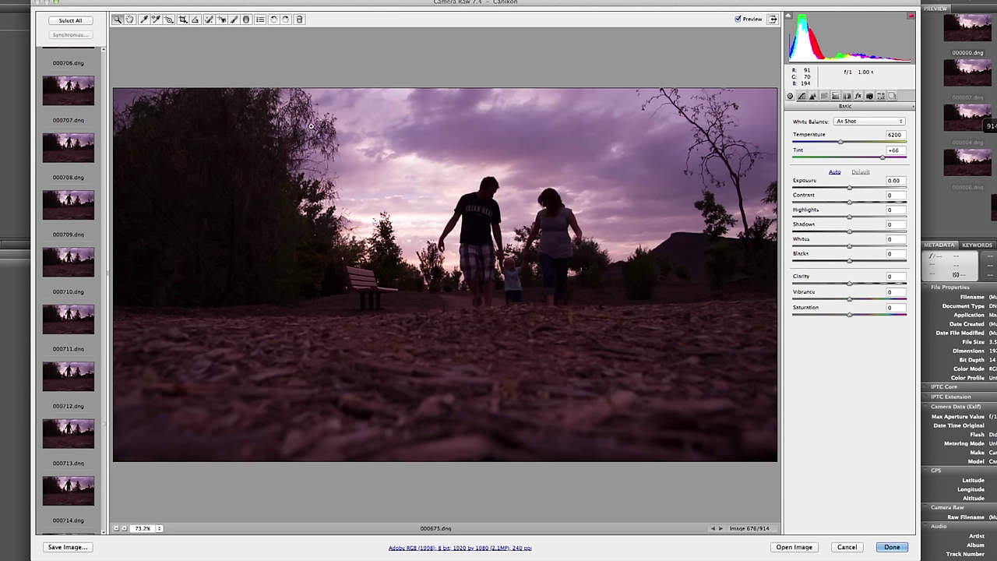
scroll(70, 336, "down", 1)
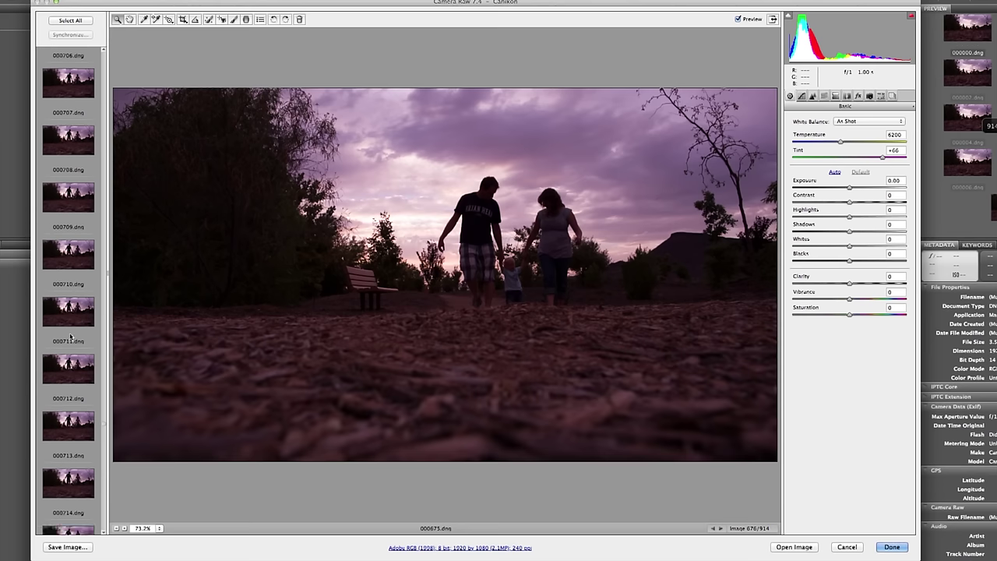
scroll(70, 337, "down", 15)
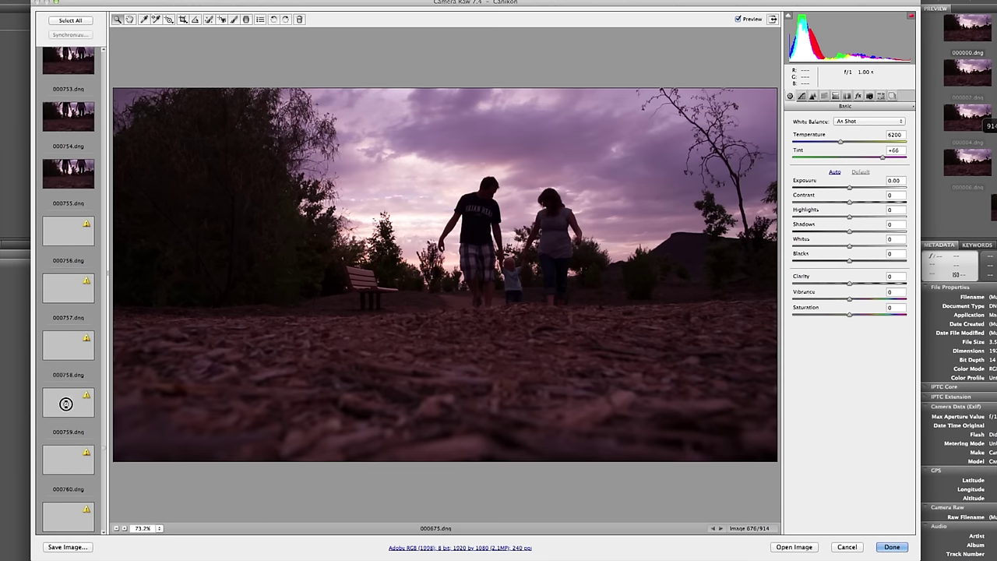
left_click(65, 404)
scroll(66, 271, "up", 7)
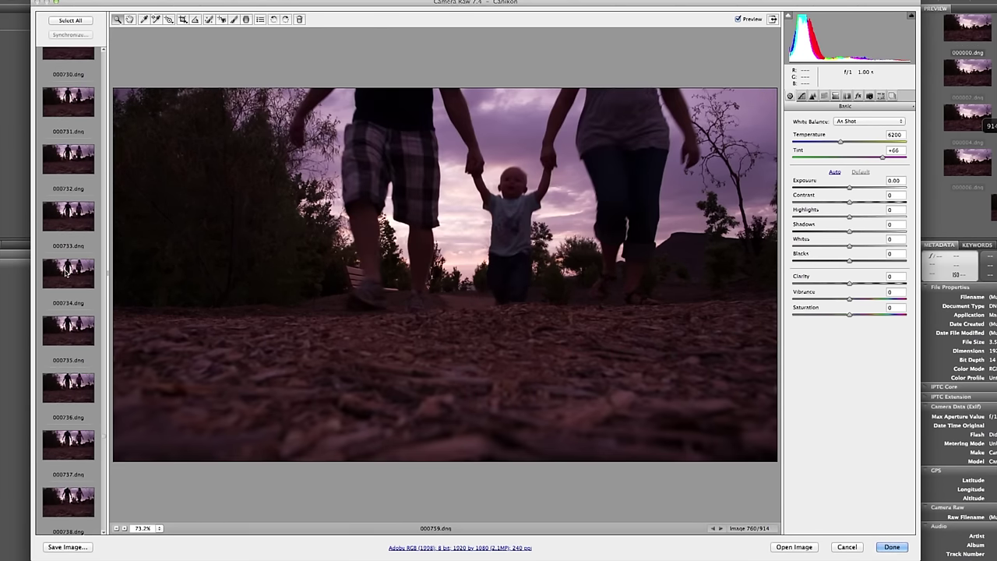
scroll(66, 271, "up", 7)
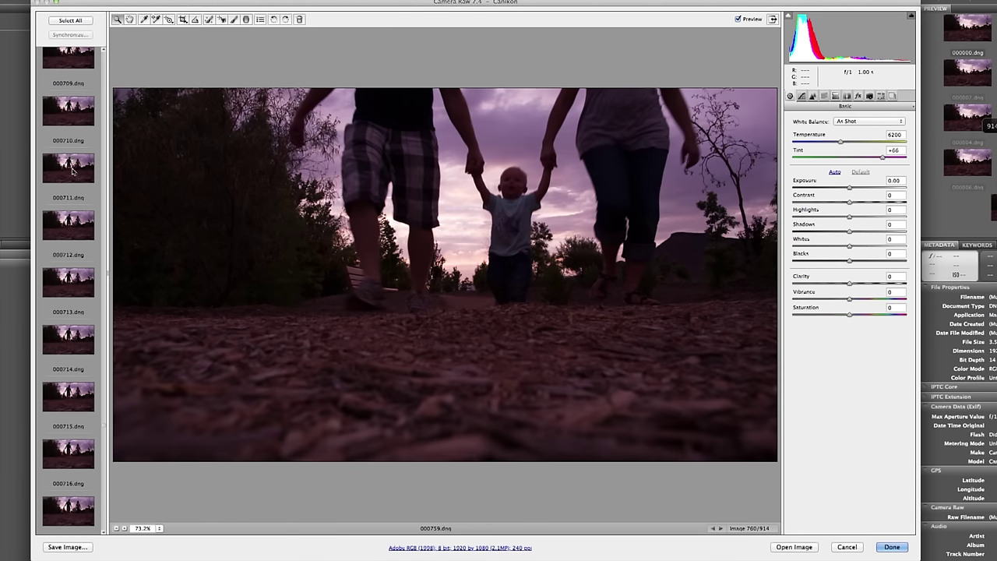
left_click(74, 160)
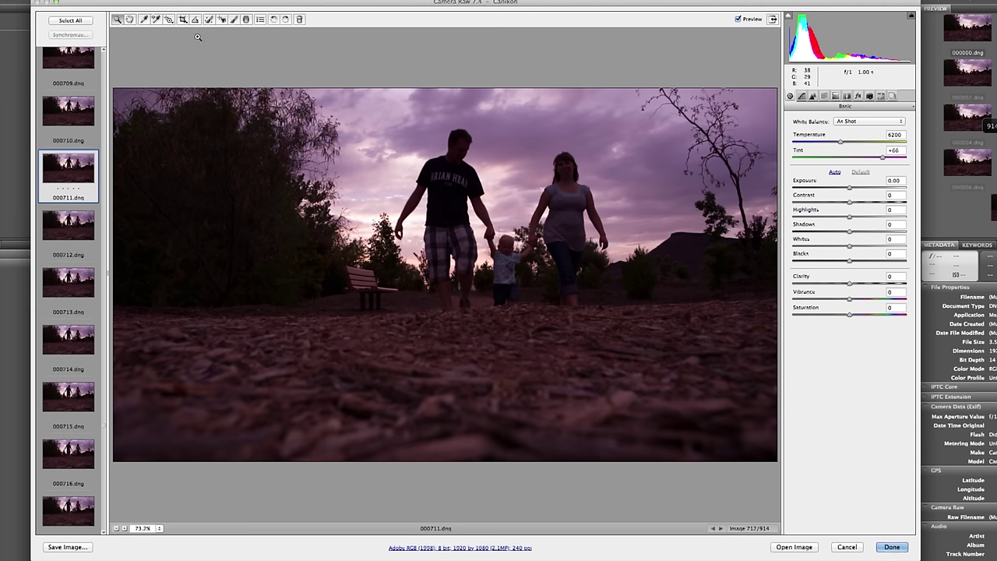
On all 914 frames set Shadows +62, Highlights -100, Exposure +1.65, and Luminance noise reduction 15
left_click(67, 22)
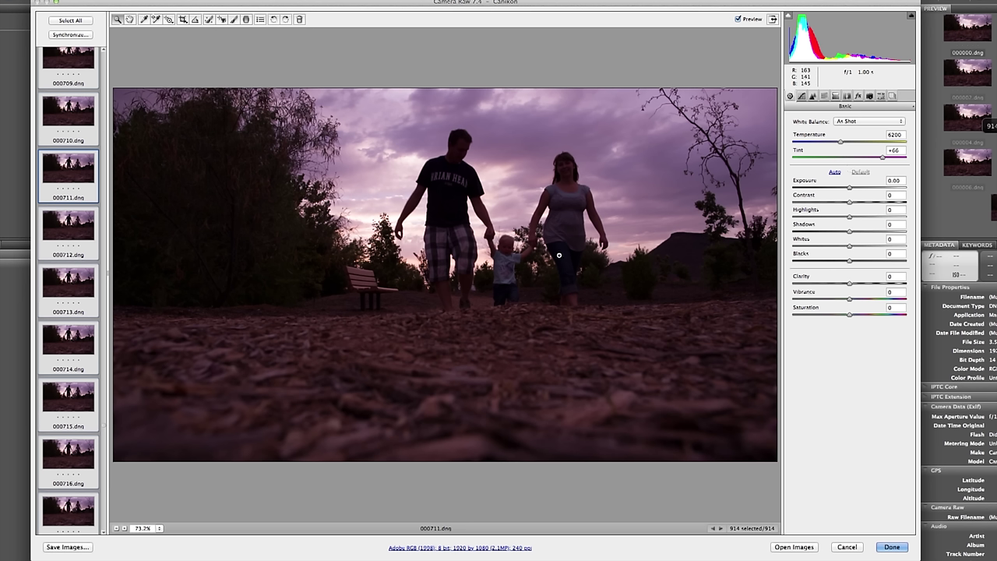
left_click_drag(864, 230, 917, 229)
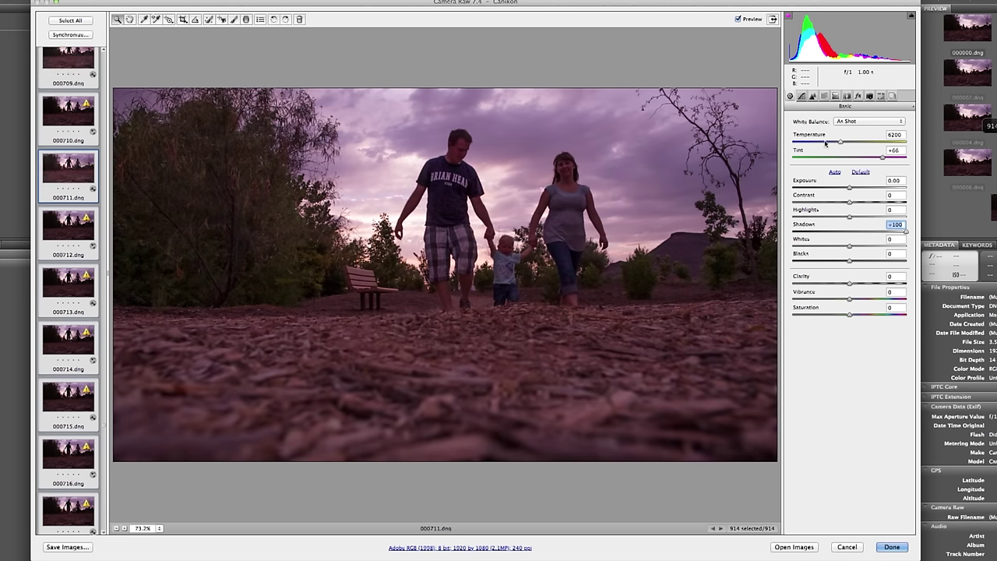
left_click_drag(848, 215, 775, 223)
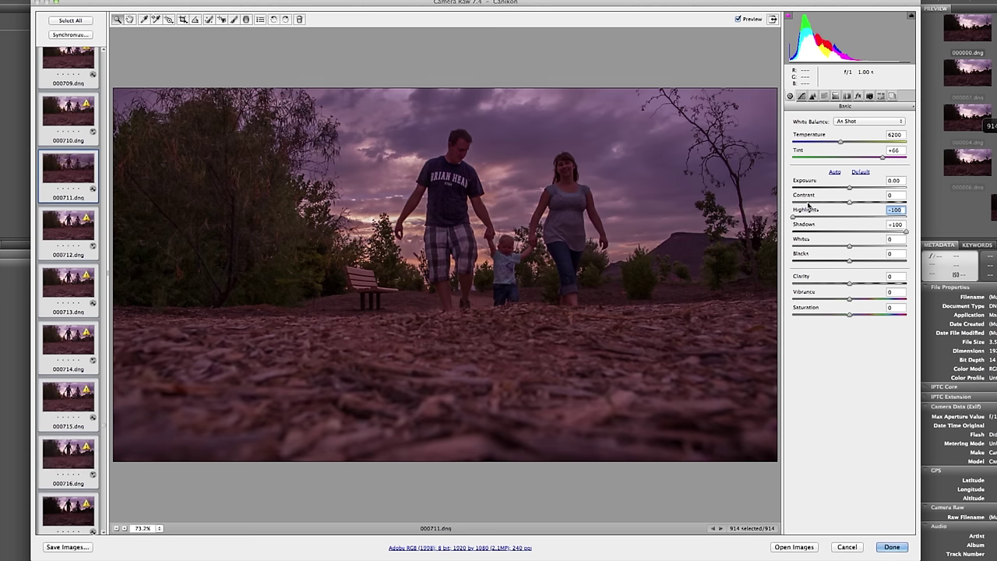
left_click_drag(850, 188, 862, 188)
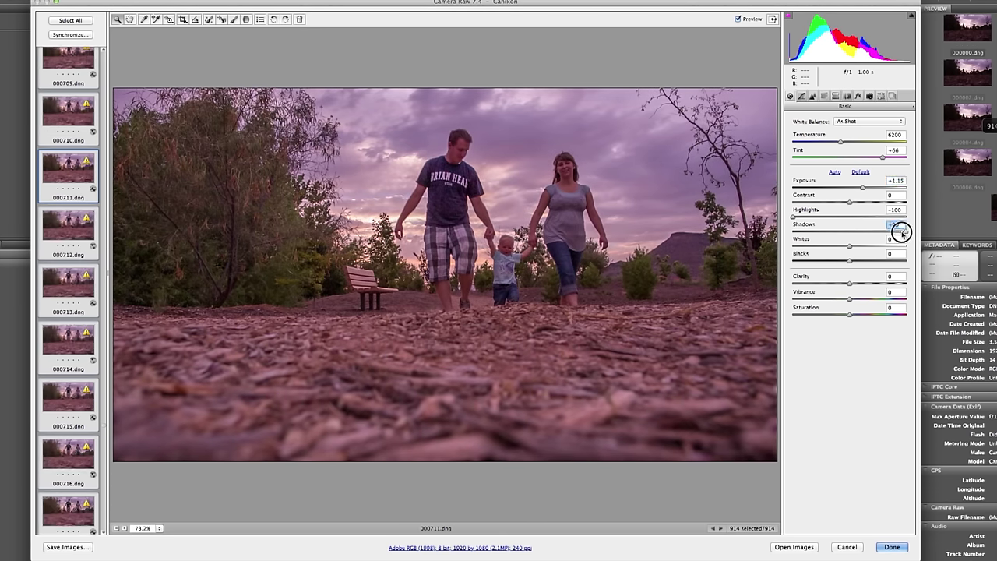
left_click_drag(901, 231, 880, 235)
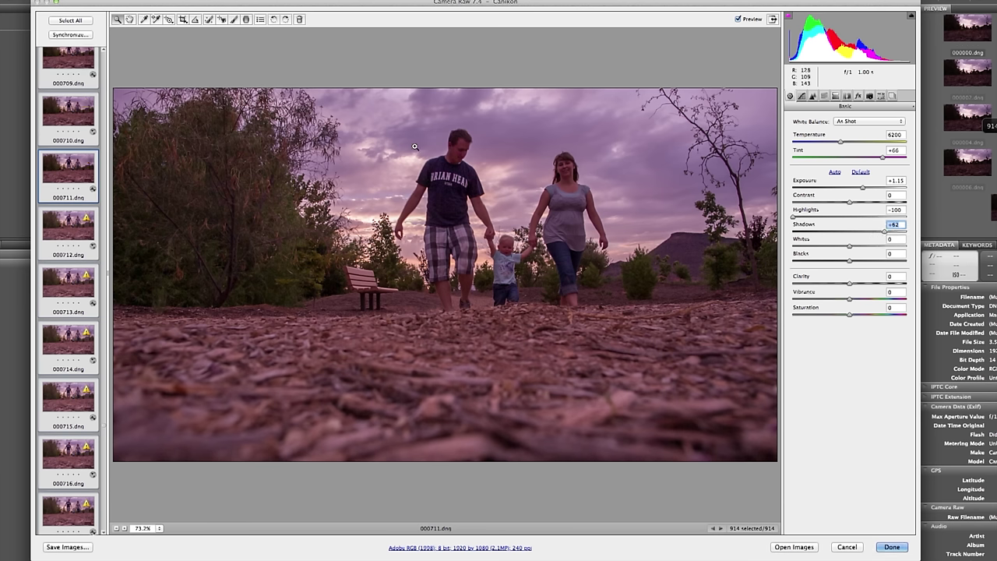
left_click(867, 187)
left_click_drag(867, 187, 869, 187)
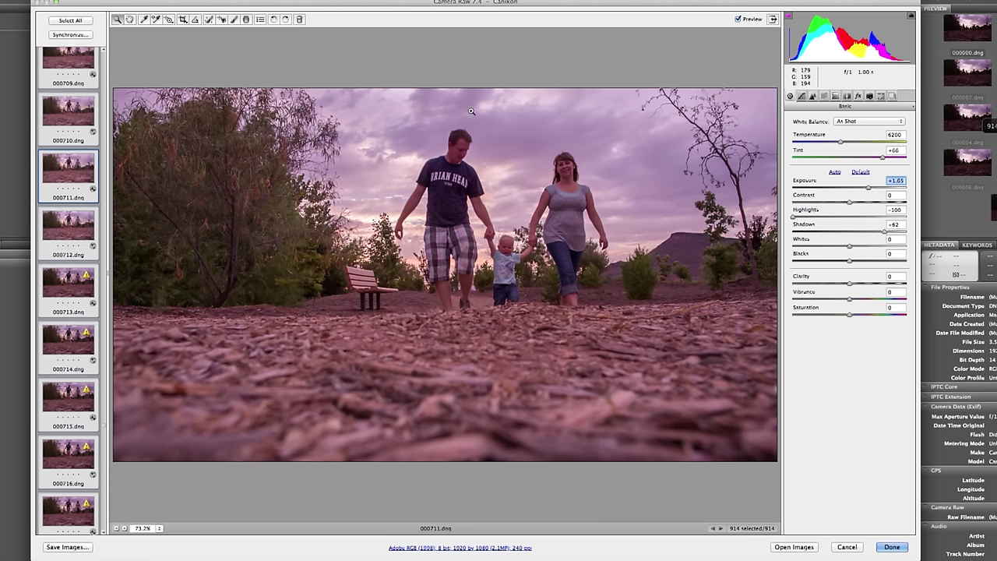
left_click(812, 96)
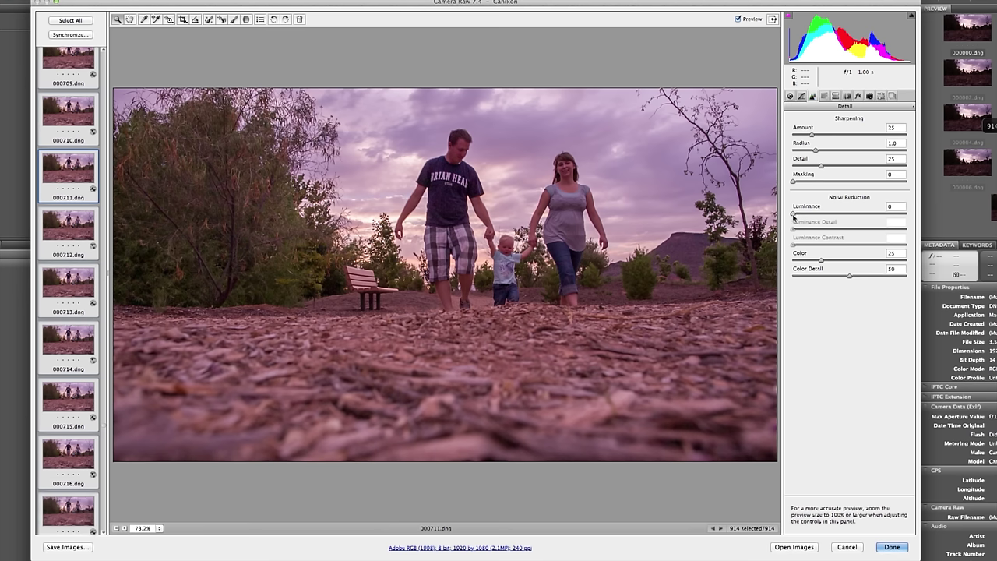
left_click_drag(793, 215, 812, 217)
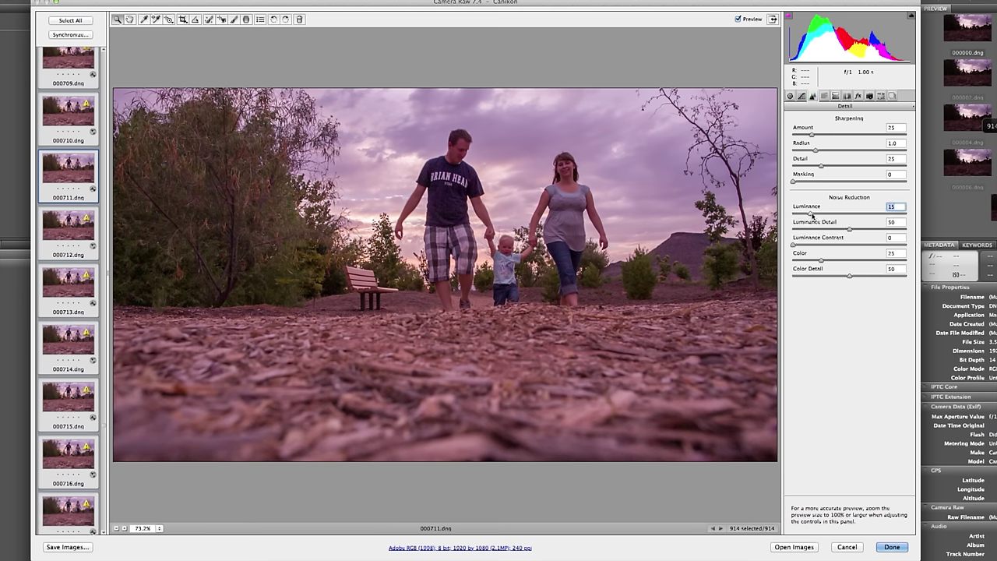
Settle Luminance noise reduction at 26, then return to the Basic adjustments
left_click(812, 215)
left_click_drag(813, 215, 832, 218)
left_click_drag(832, 216, 822, 220)
left_click(790, 96)
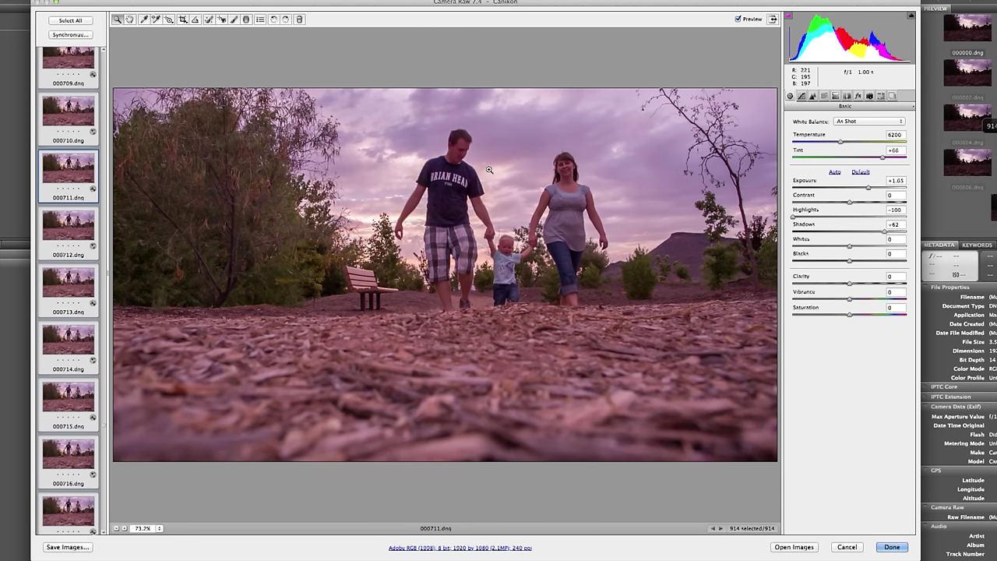
Lower Tint to about +35, adjust the colour Temperature, and set Clarity to 30
left_click_drag(882, 159, 871, 160)
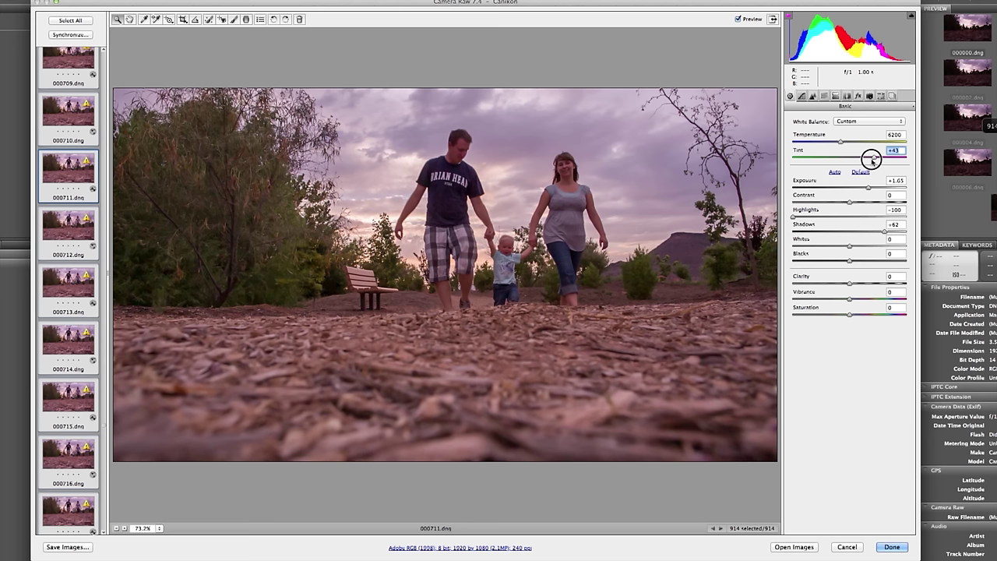
left_click_drag(872, 160, 867, 162)
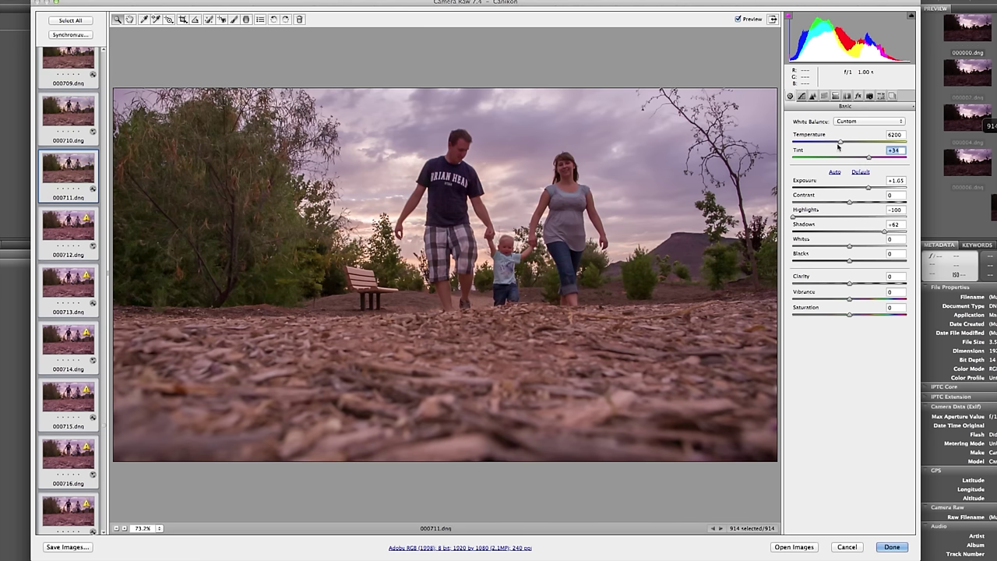
left_click_drag(843, 143, 858, 144)
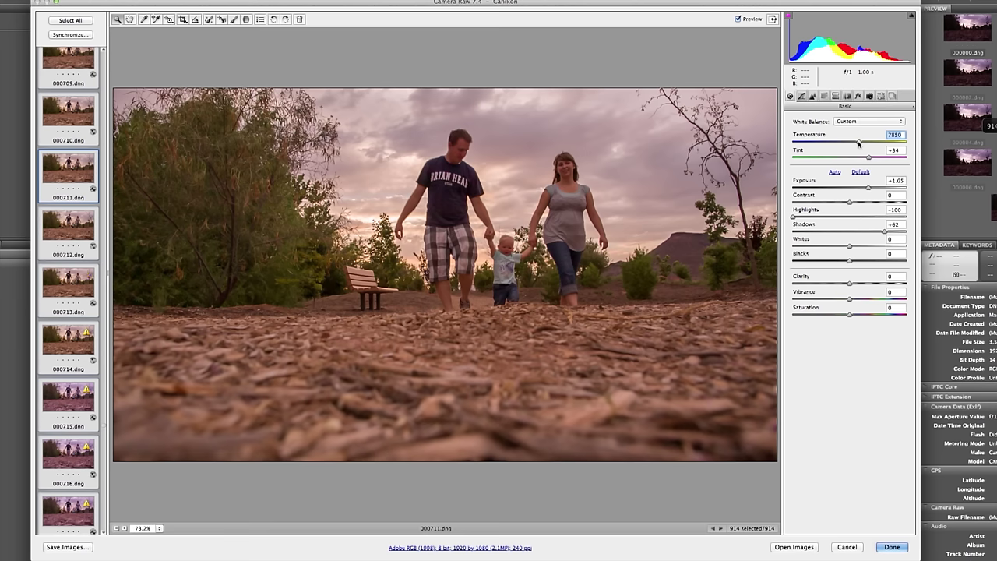
left_click(894, 276)
type("30")
key("Return")
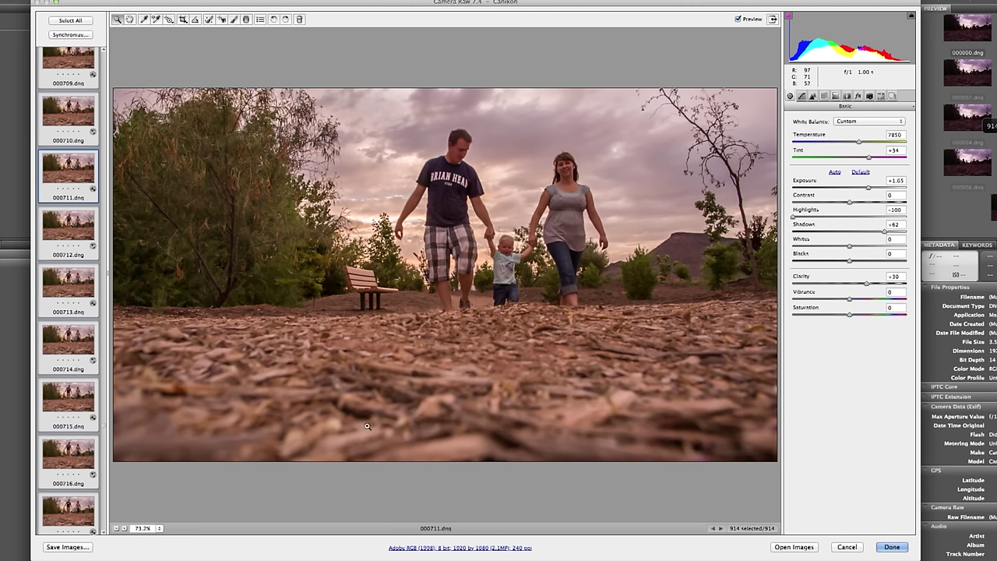
Add a graduated filter over the foreground ground with Exposure -0.55, Temperature +30, Contrast +49
left_click(247, 21)
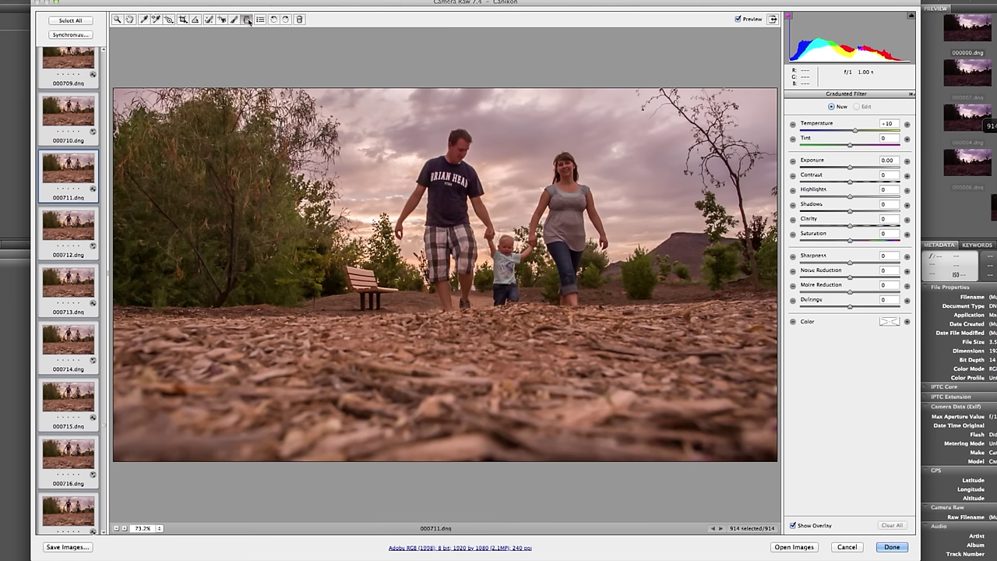
left_click_drag(506, 467, 505, 310)
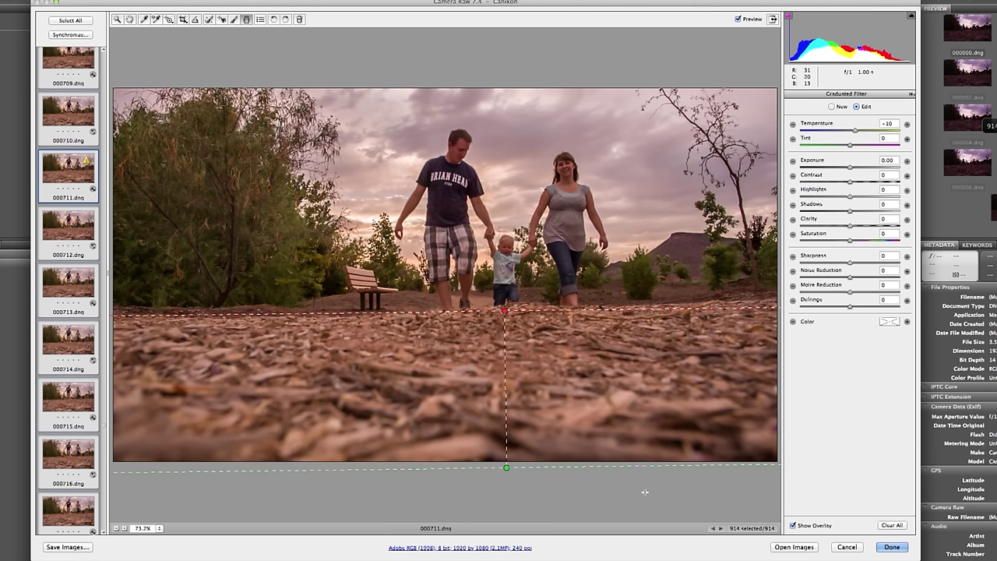
mouse_move(847, 167)
left_mouse_down()
mouse_move(835, 165)
mouse_move(844, 168)
left_mouse_up()
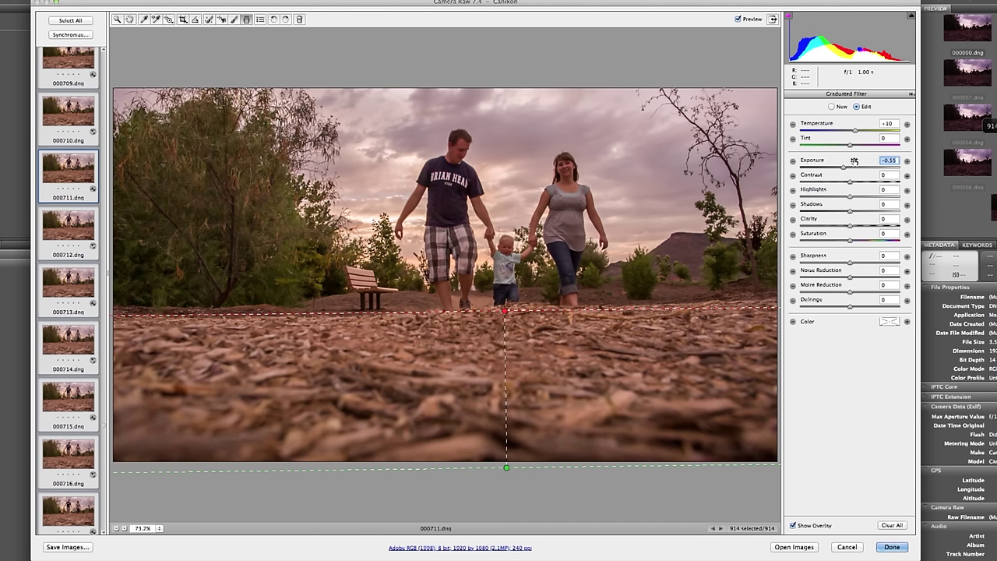
mouse_move(860, 131)
left_mouse_down()
mouse_move(876, 133)
mouse_move(865, 131)
left_mouse_up()
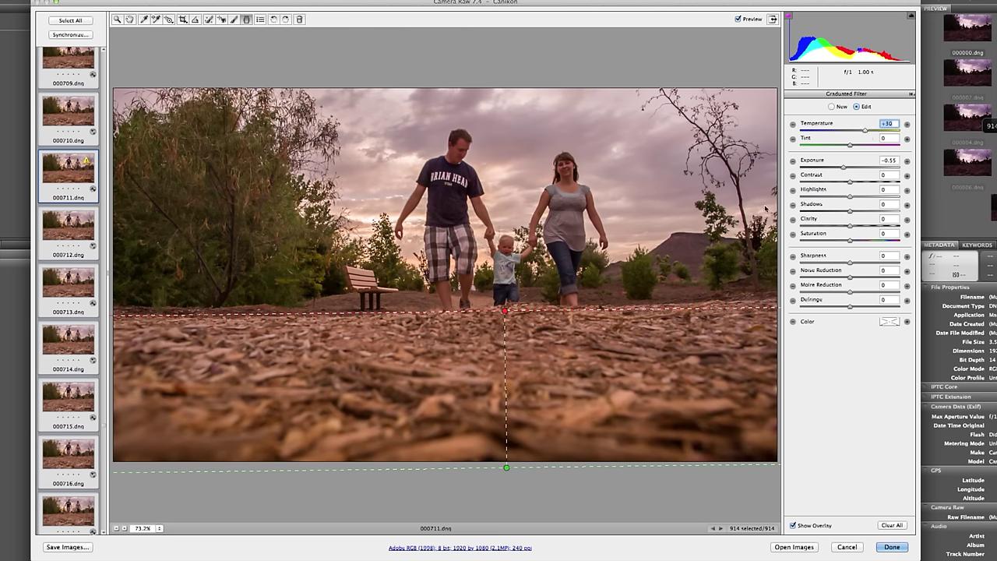
left_click_drag(508, 472, 505, 545)
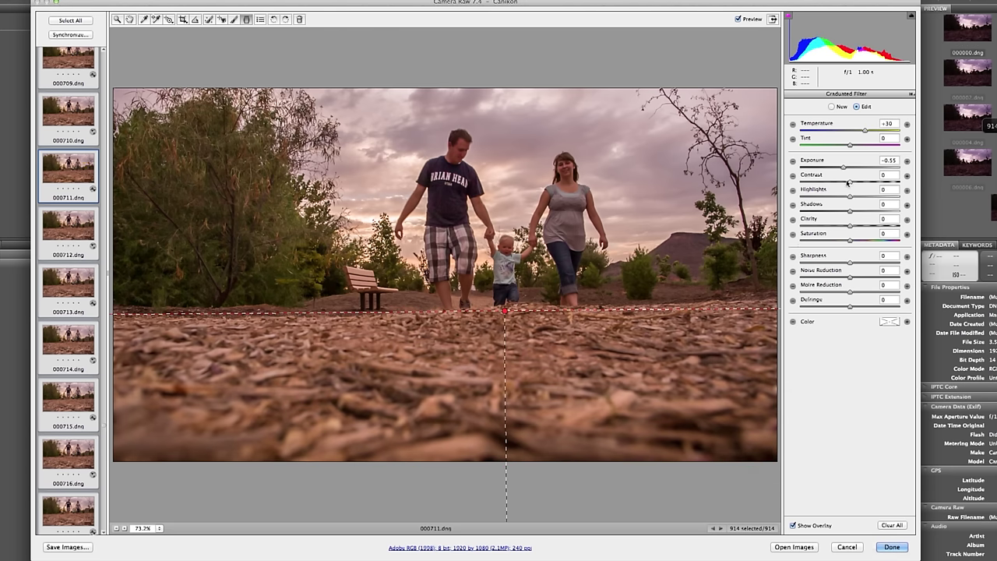
left_click_drag(849, 182, 878, 184)
Compare against unfiltered frame 000712, return to frame 000711, and select all 914 frames
left_click(73, 234)
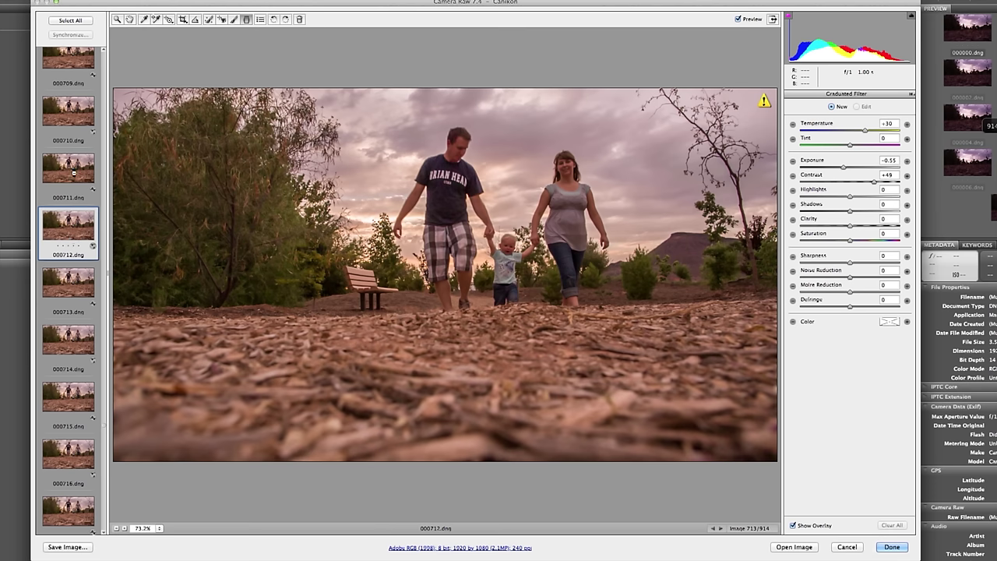
left_click(72, 172)
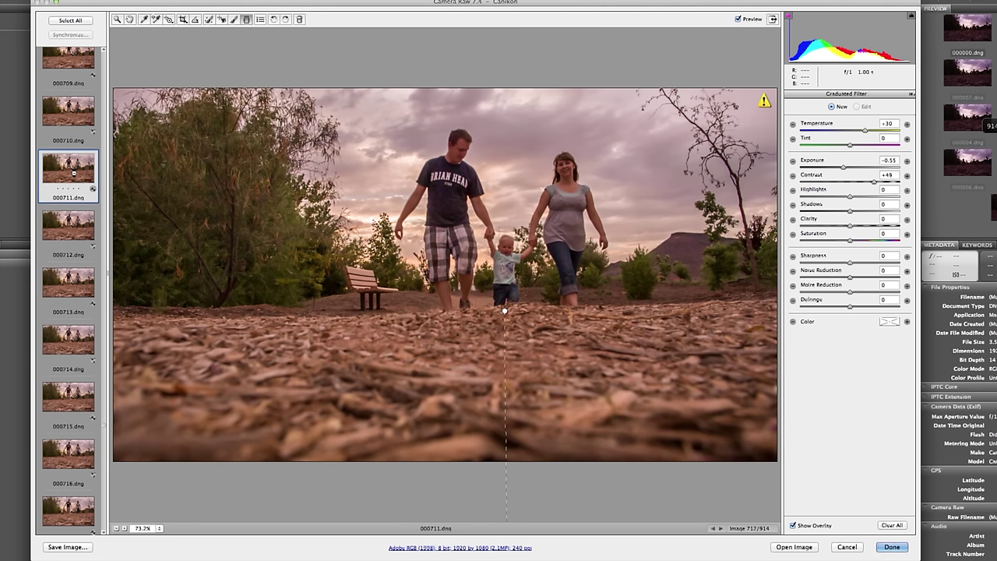
left_click(70, 20)
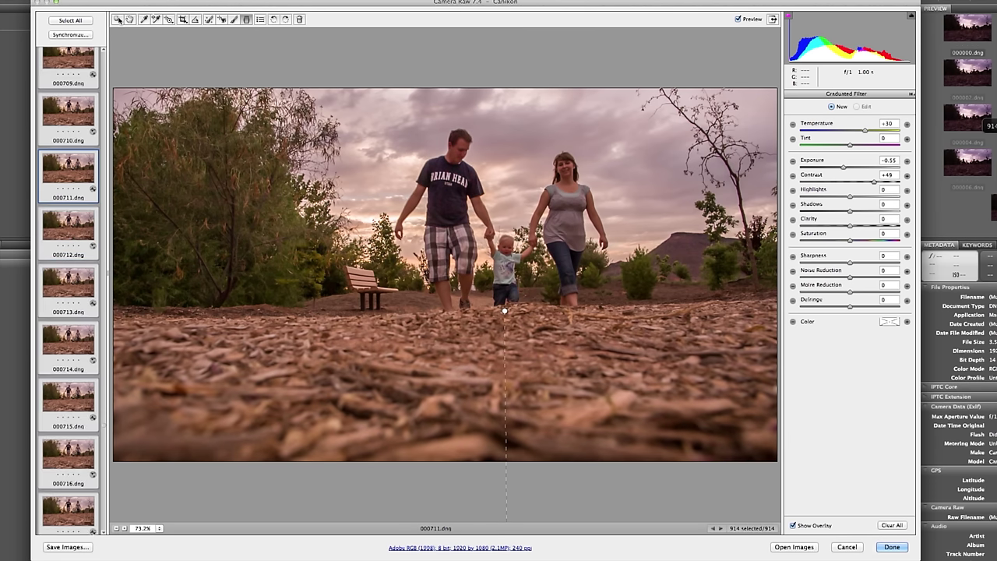
Synchronize all settings including Crop, Spot Removal and Local Adjustments, check frames 000714–000715, and finish
left_click(71, 36)
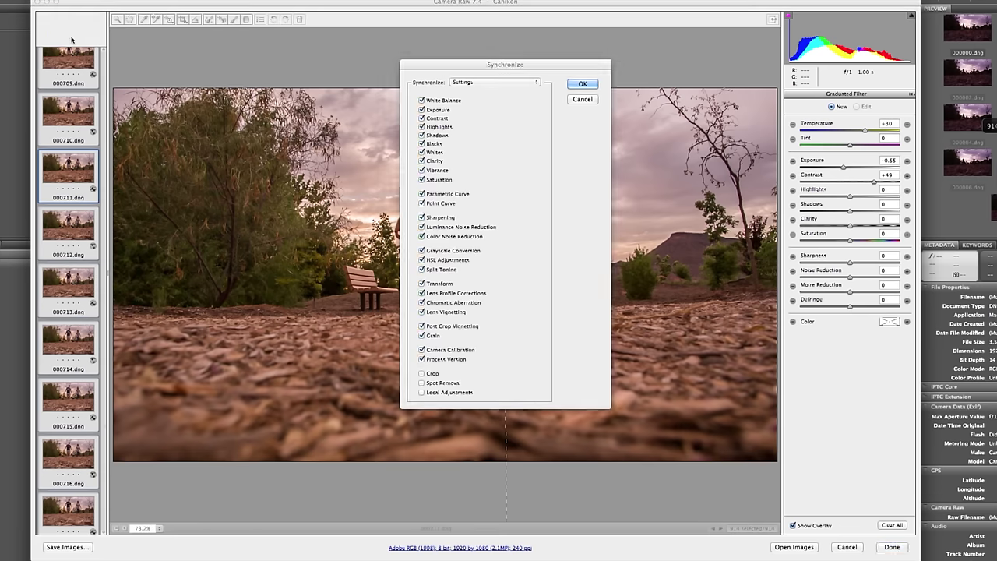
left_click(421, 392)
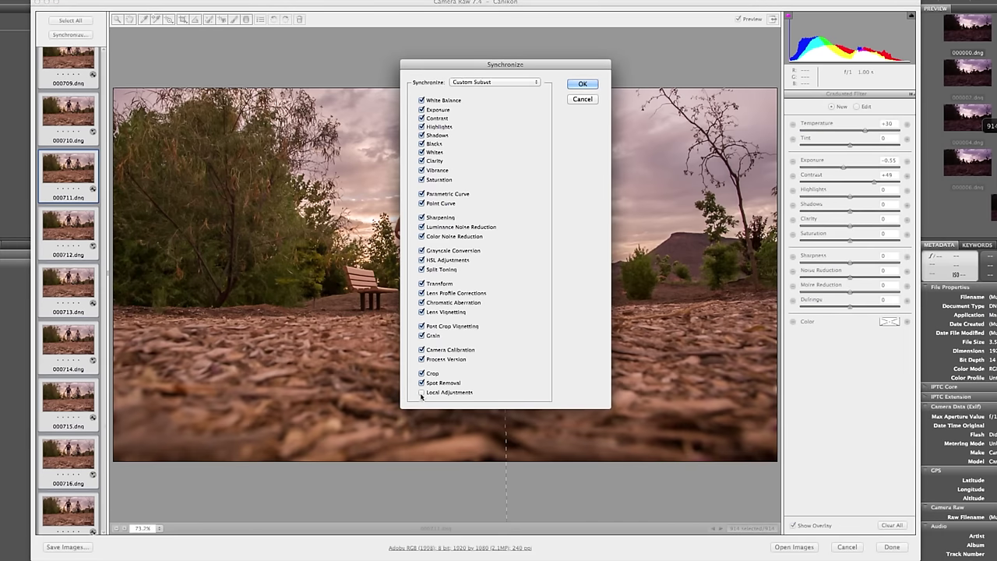
left_click(422, 383)
left_click(583, 83)
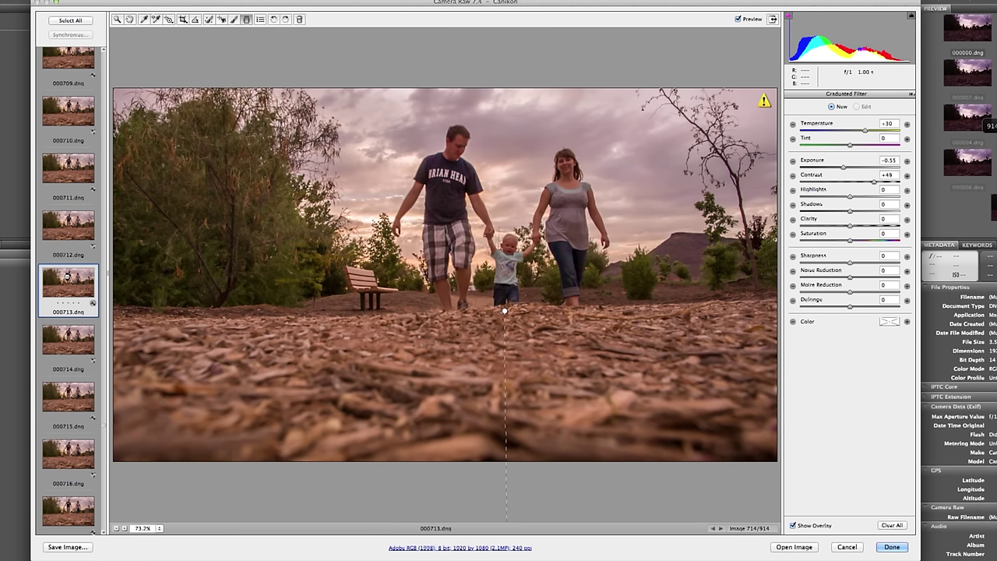
left_click(70, 335)
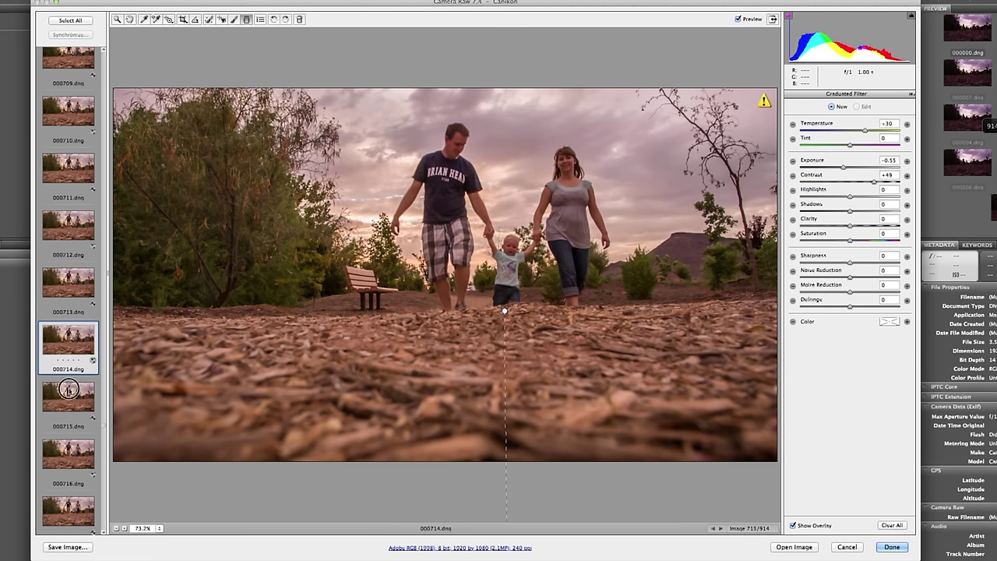
left_click(69, 390)
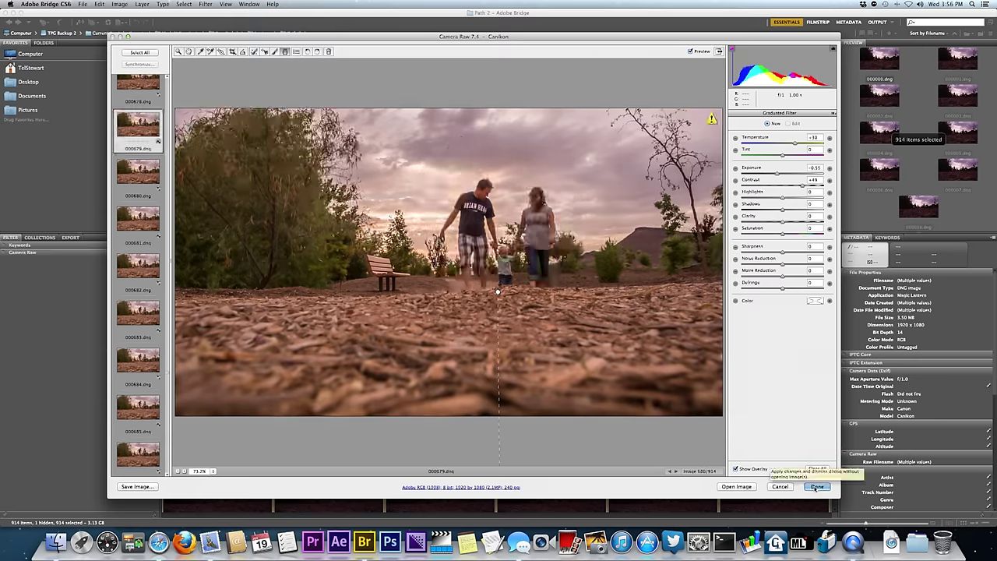
left_click(816, 486)
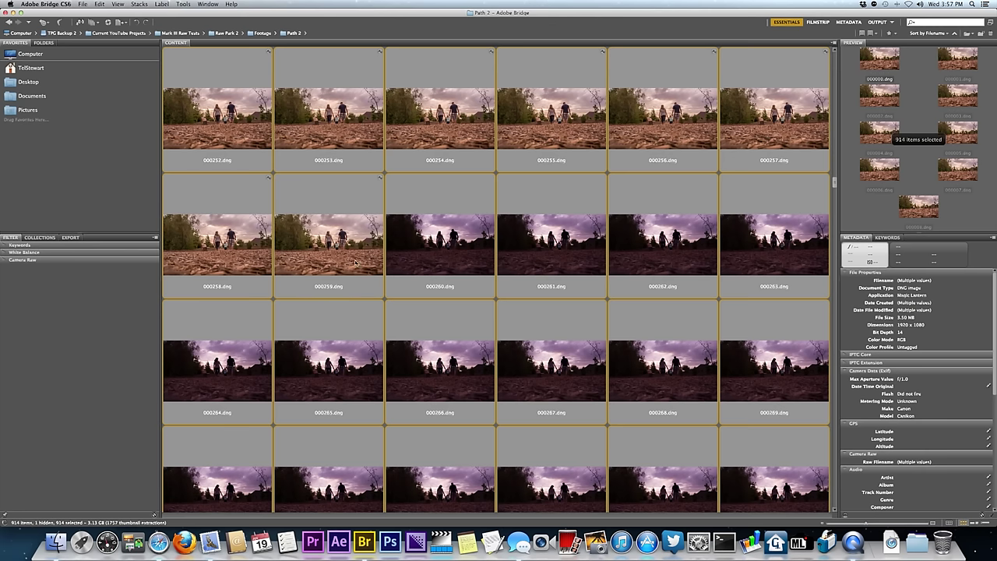
Let Bridge's thumbnails refresh with the new grade, then launch After Effects from the Dock
scroll(406, 340, "up", 2)
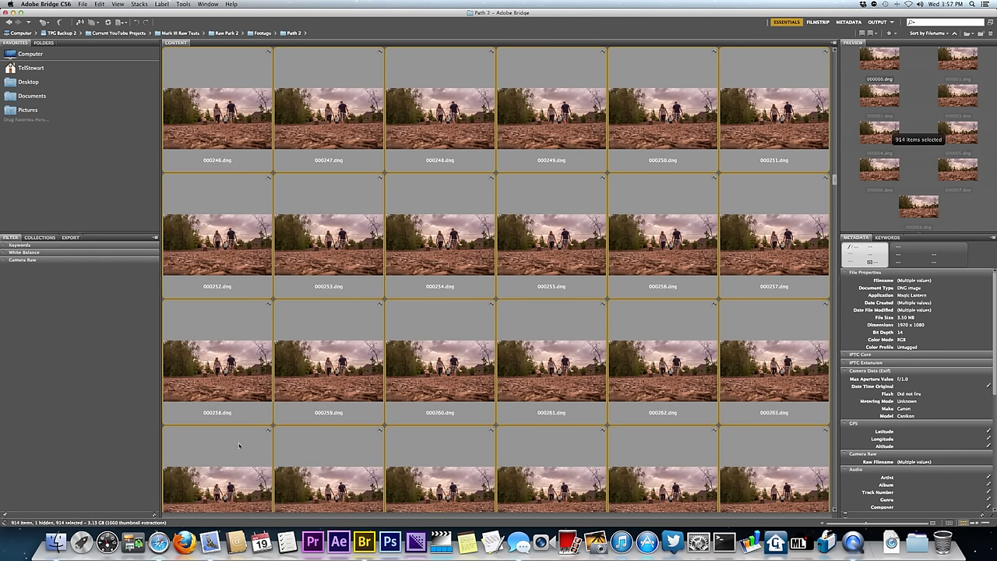
left_click(337, 543)
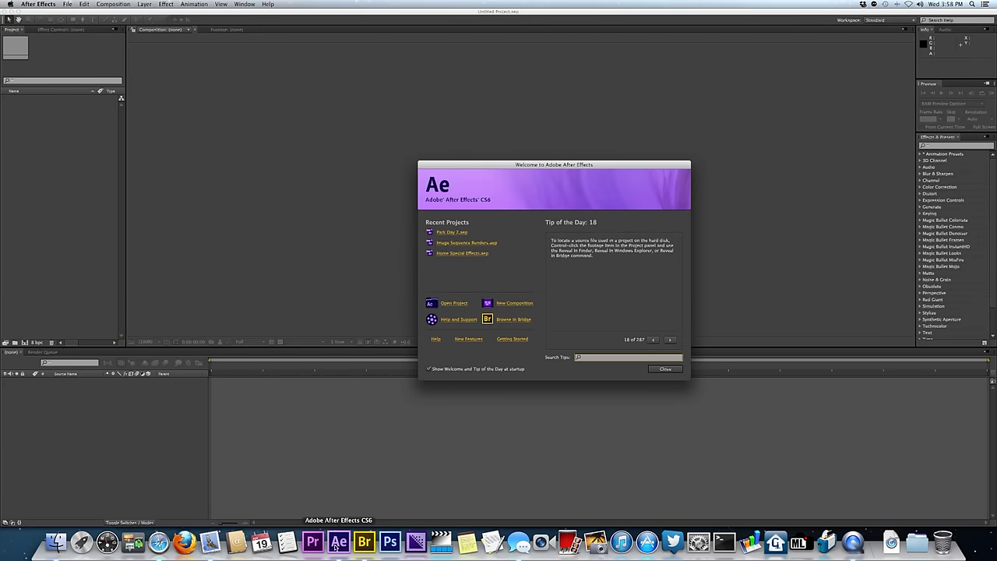
Close the After Effects Welcome screen, then glance at the File menu and dismiss it
left_click(655, 370)
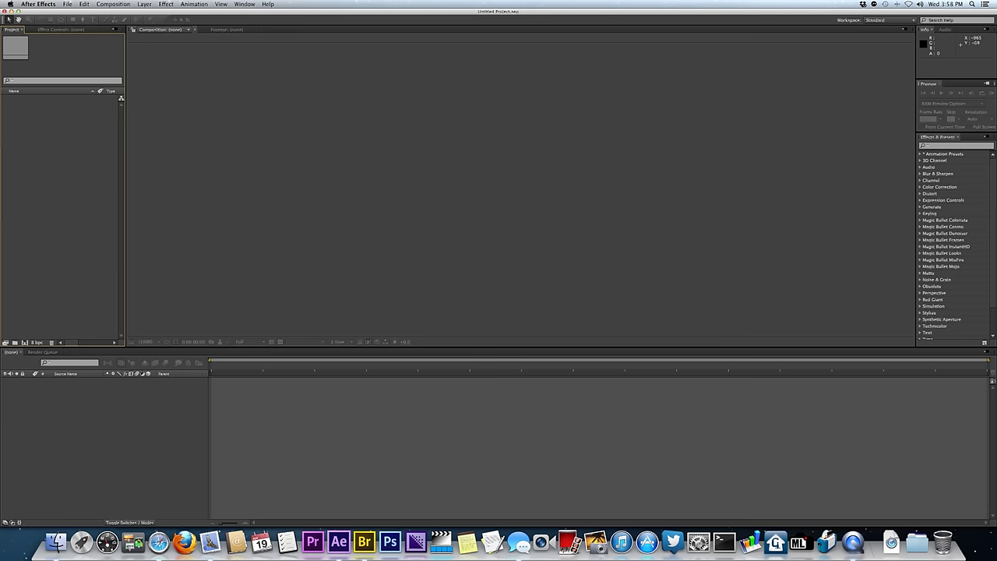
left_click(71, 4)
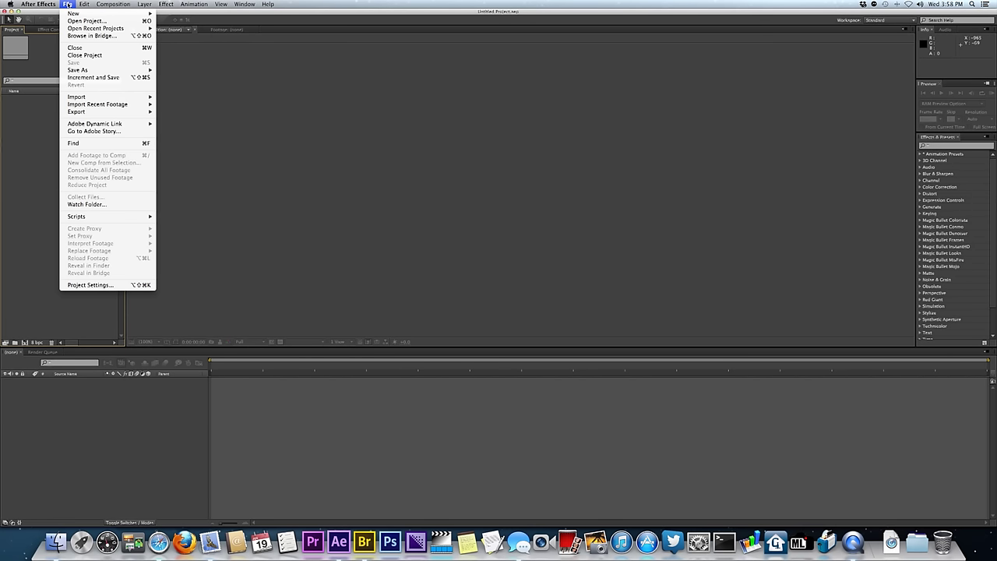
left_click(36, 124)
Set the Import preferences' Sequence Footage rate to 23.976 frames per second
left_click(67, 4)
mouse_move(30, 5)
mouse_move(37, 25)
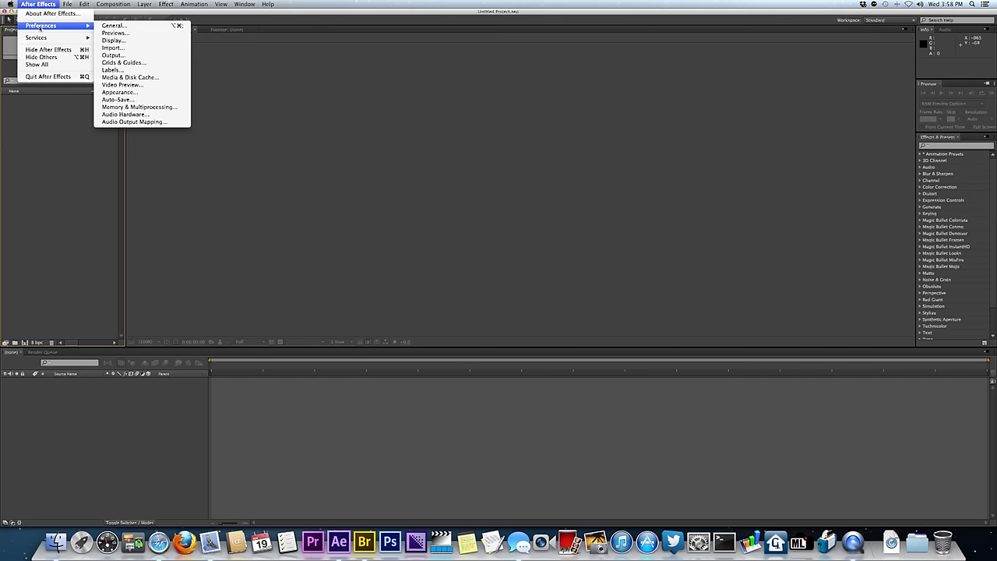
left_click(116, 45)
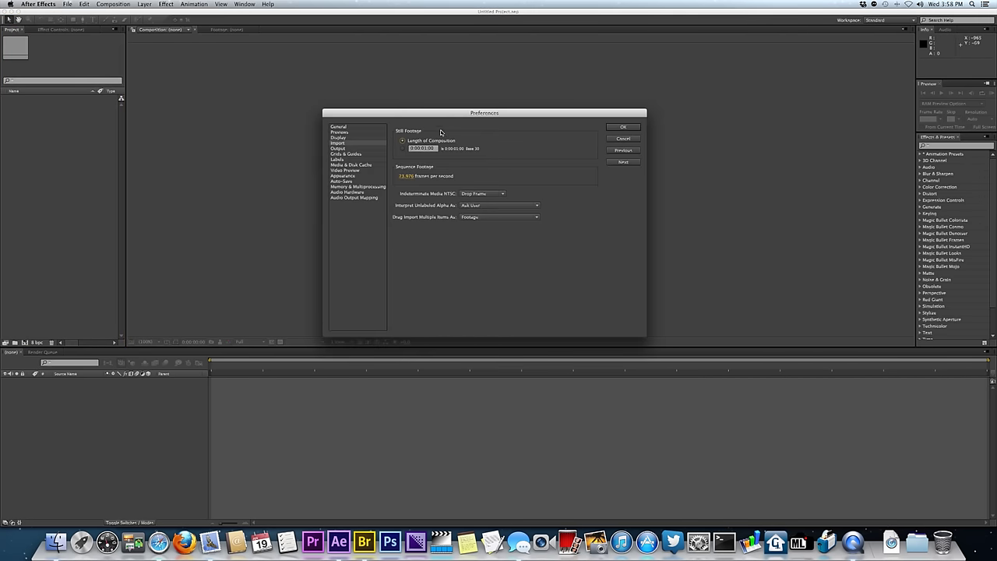
left_click(404, 176)
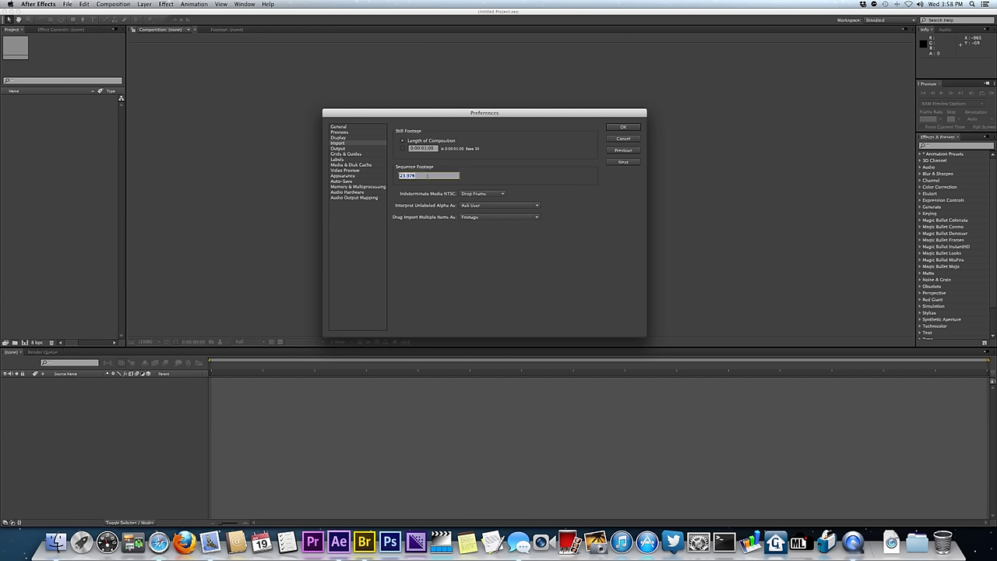
key("Return")
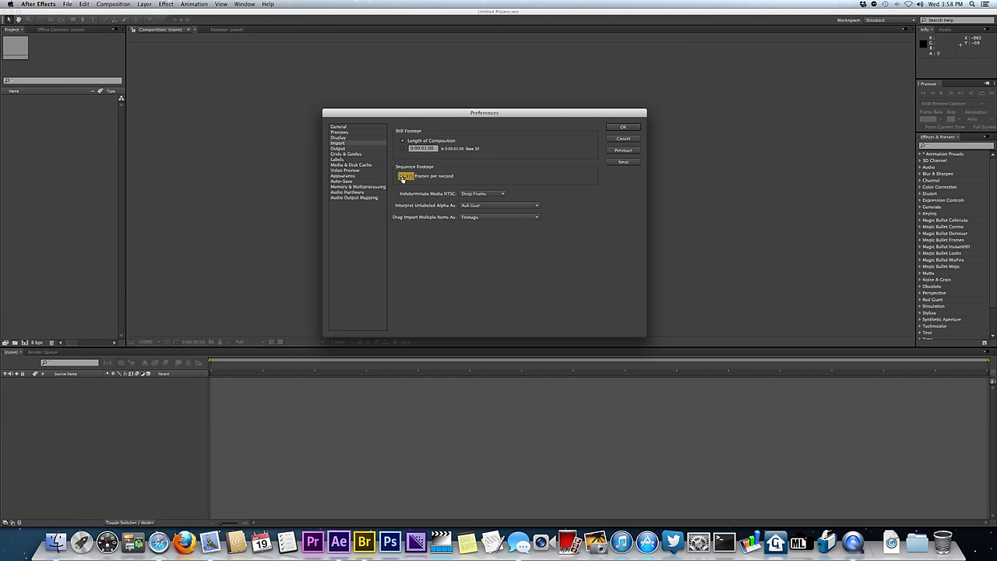
left_click(402, 177)
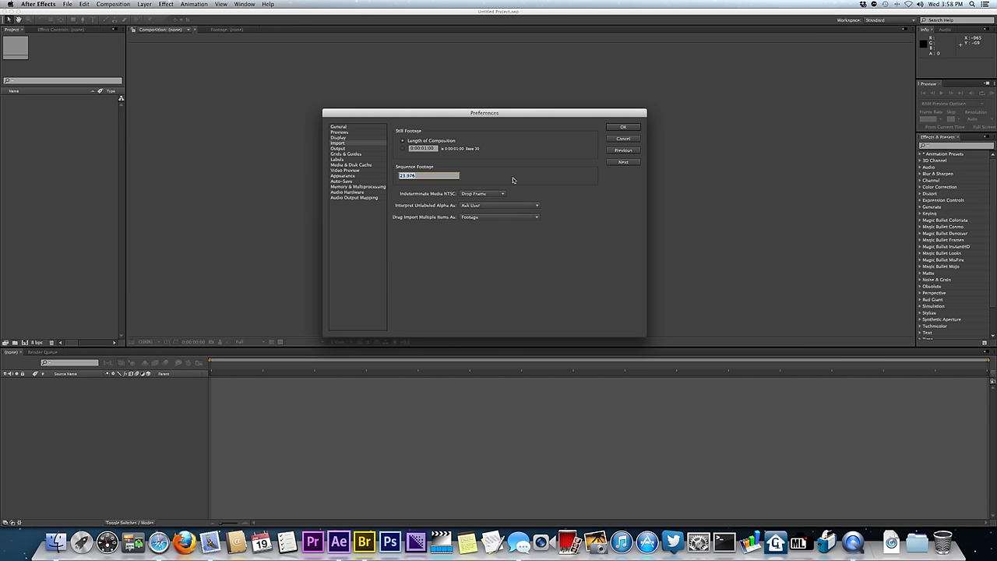
key("Return")
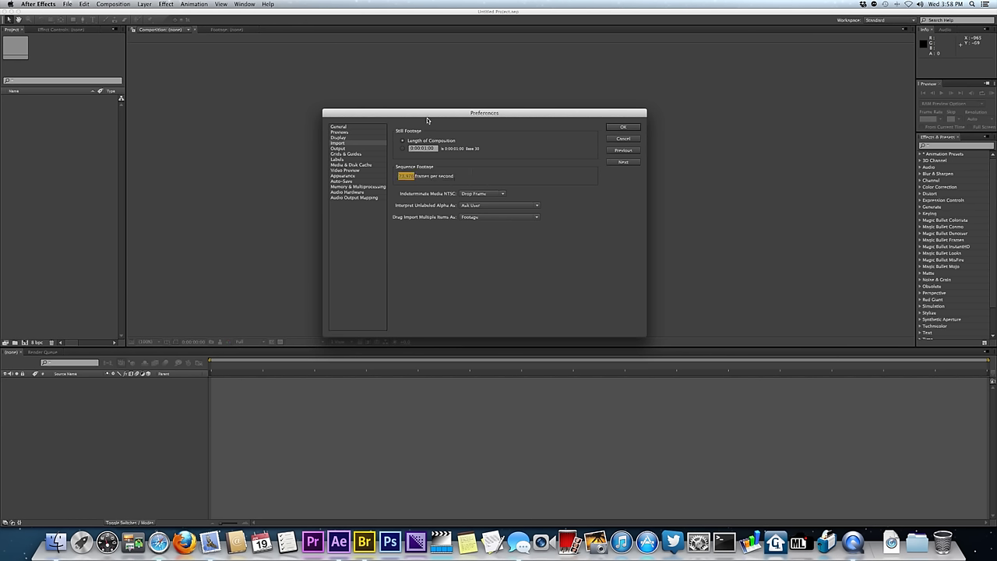
left_click(623, 127)
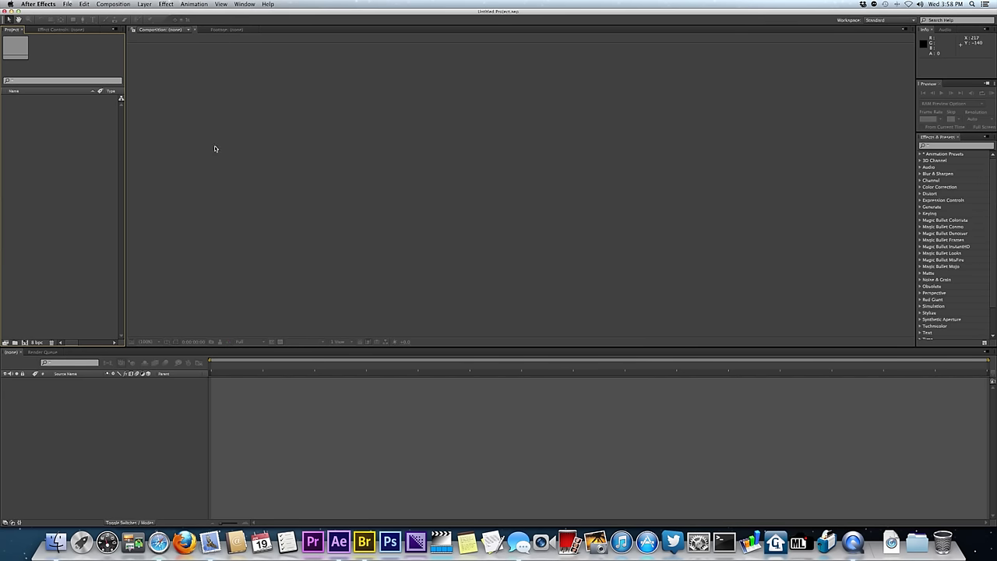
Open the Import File dialog from the Project panel, checking the DNG files' location in Bridge
right_click(51, 151)
mouse_move(109, 176)
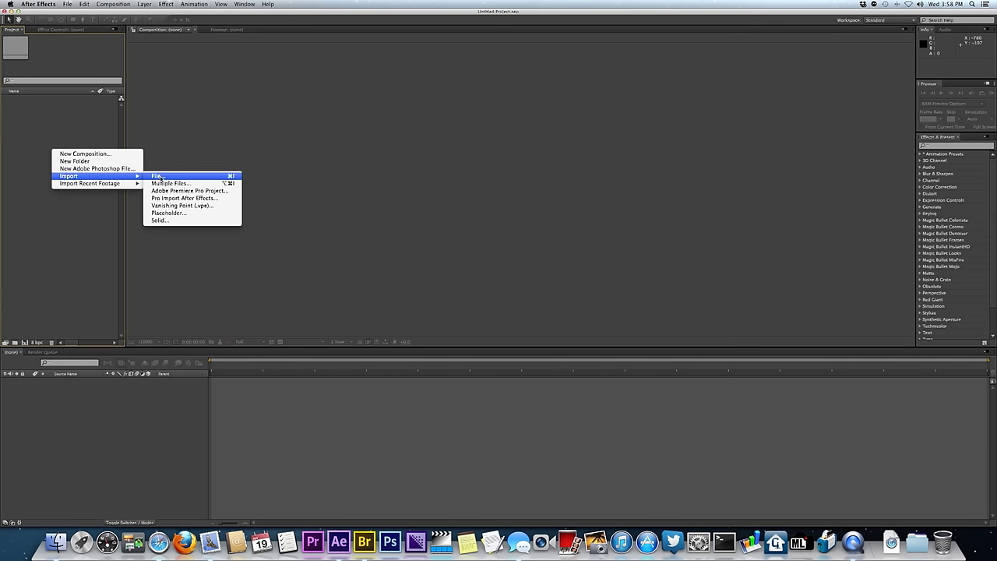
left_click(156, 177)
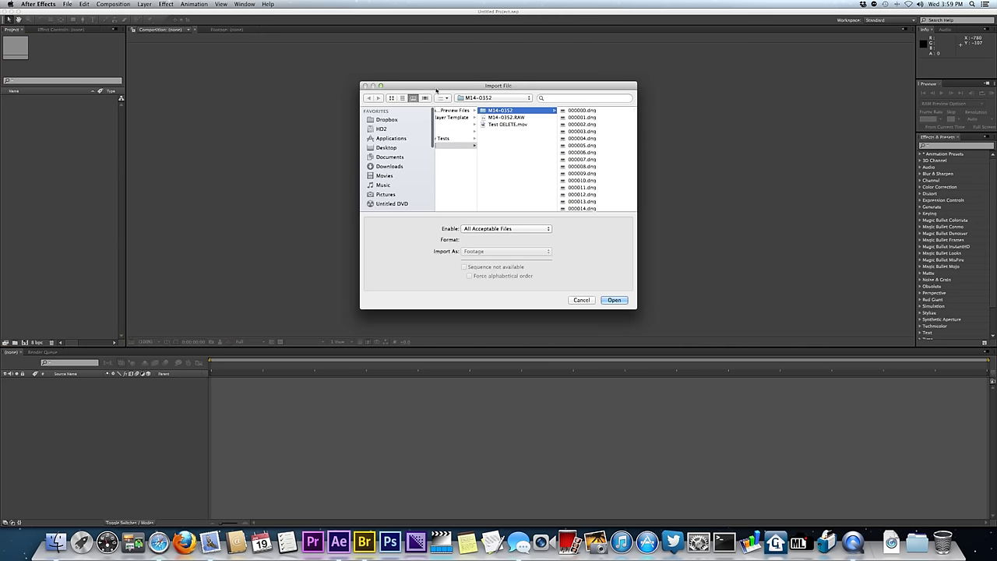
left_click(364, 542)
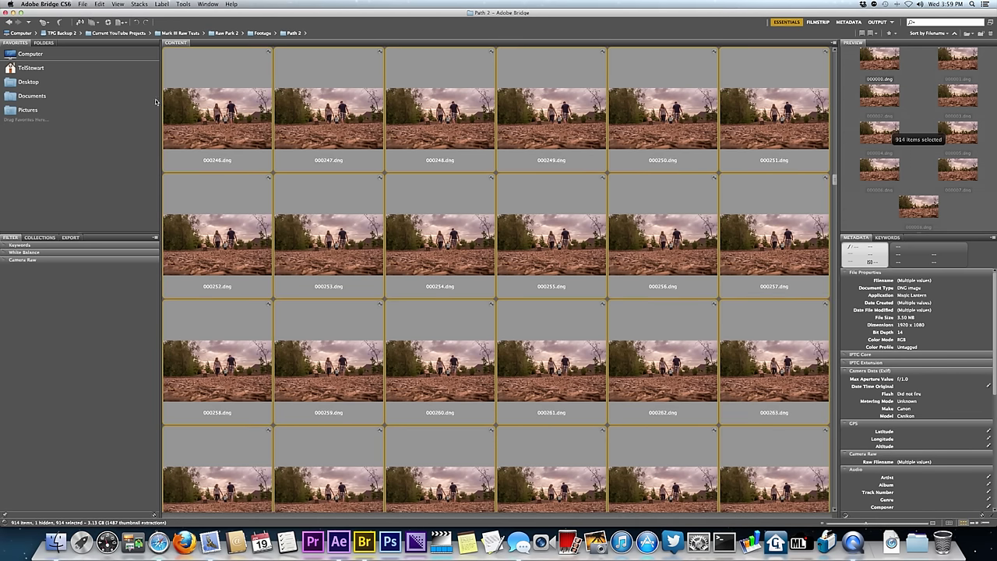
left_click(338, 541)
scroll(527, 153, "left", 5)
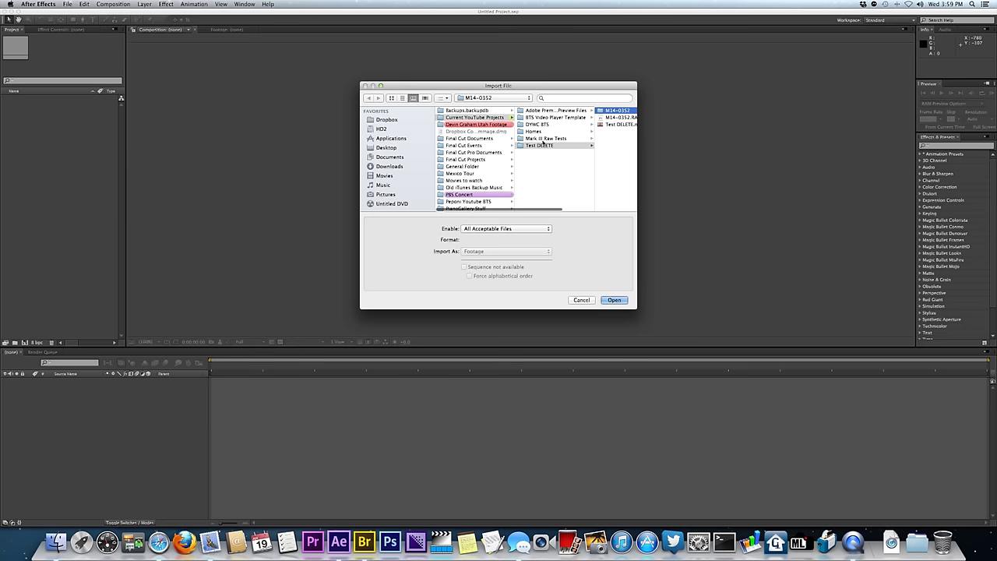
Browse to Mark III Raw Tests > Raw Park 2 > Footage > Path 2 and import 000000.dng
left_click(543, 139)
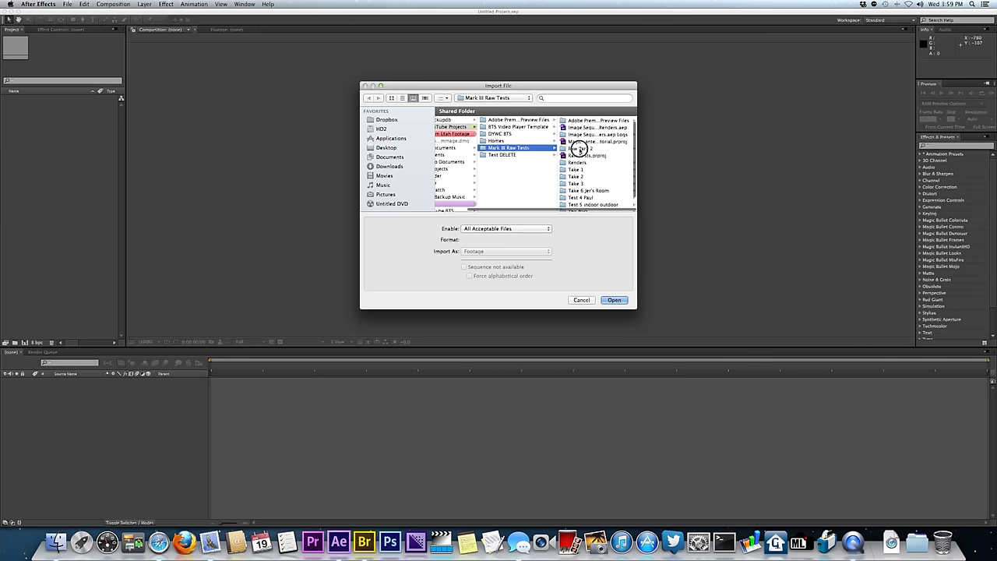
left_click(577, 155)
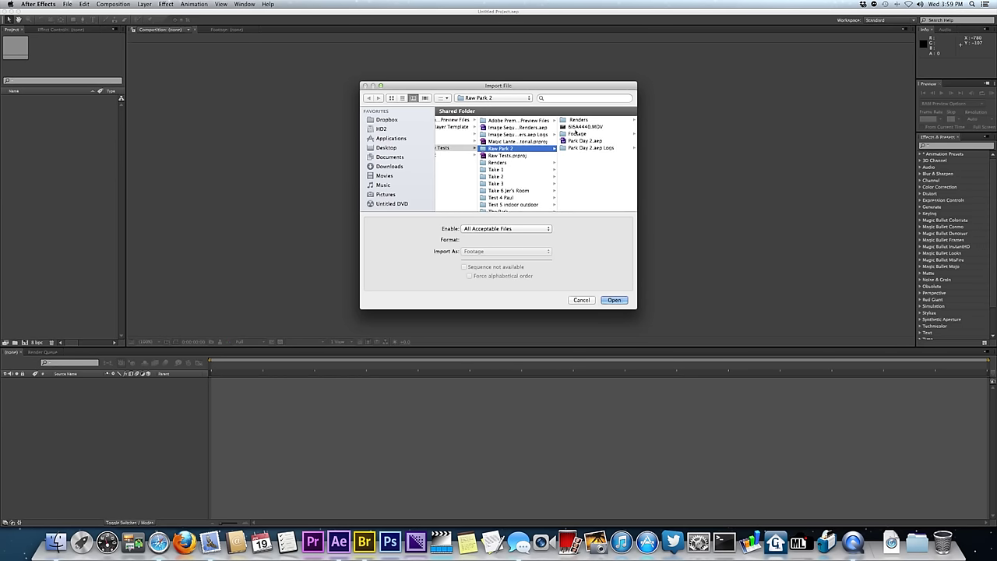
left_click(577, 133)
scroll(576, 156, "down", 5)
left_click(573, 201)
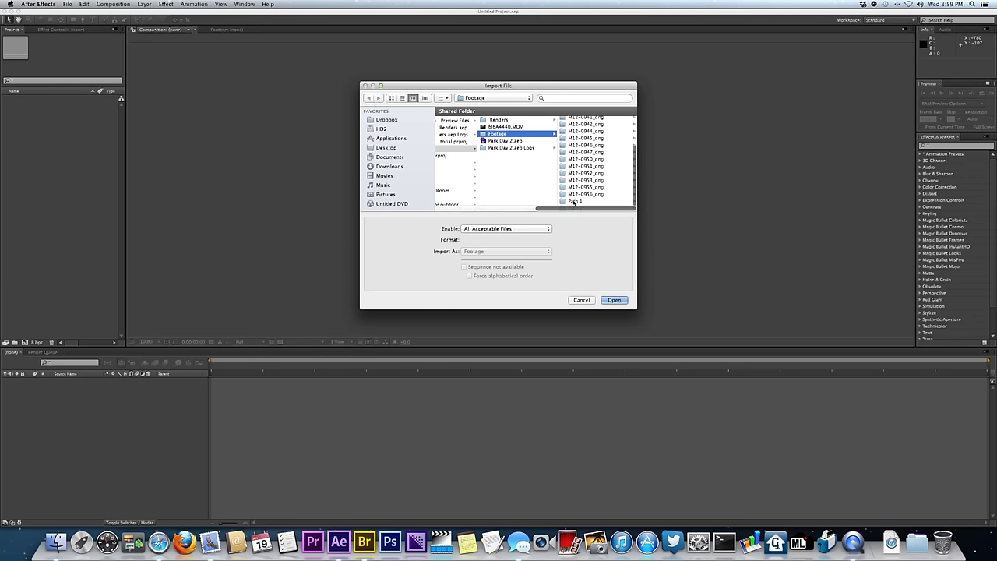
key("Down")
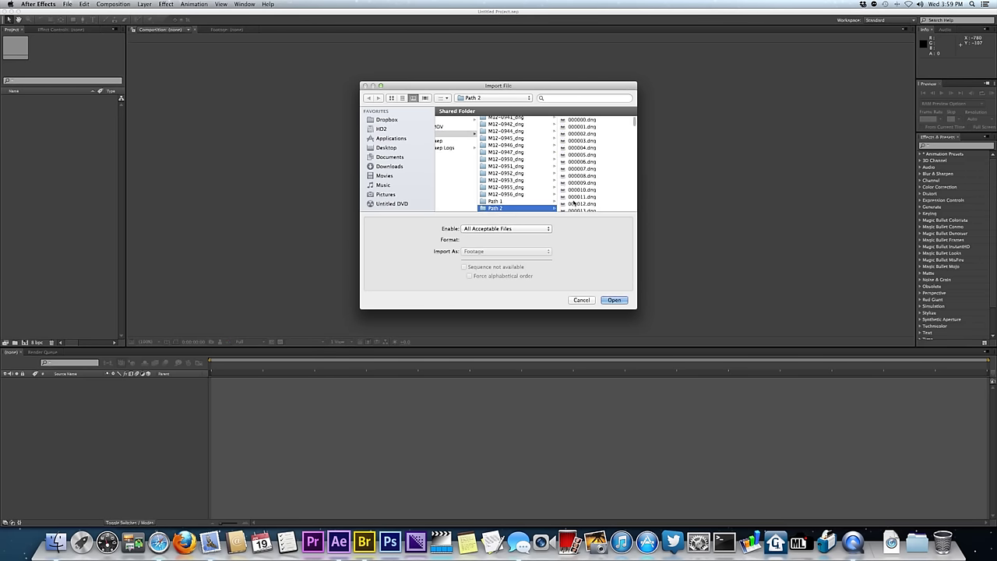
left_click(581, 120)
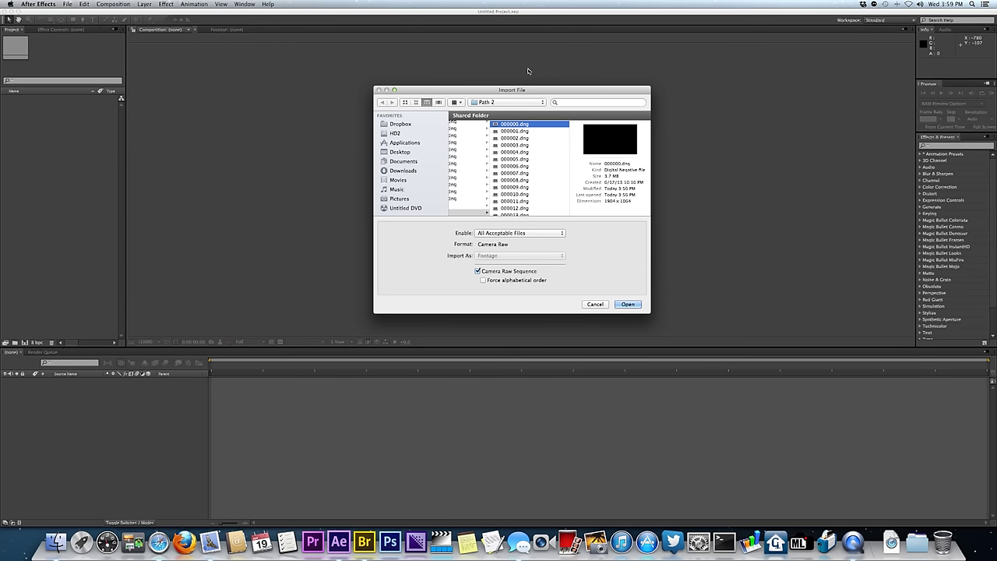
left_click(629, 304)
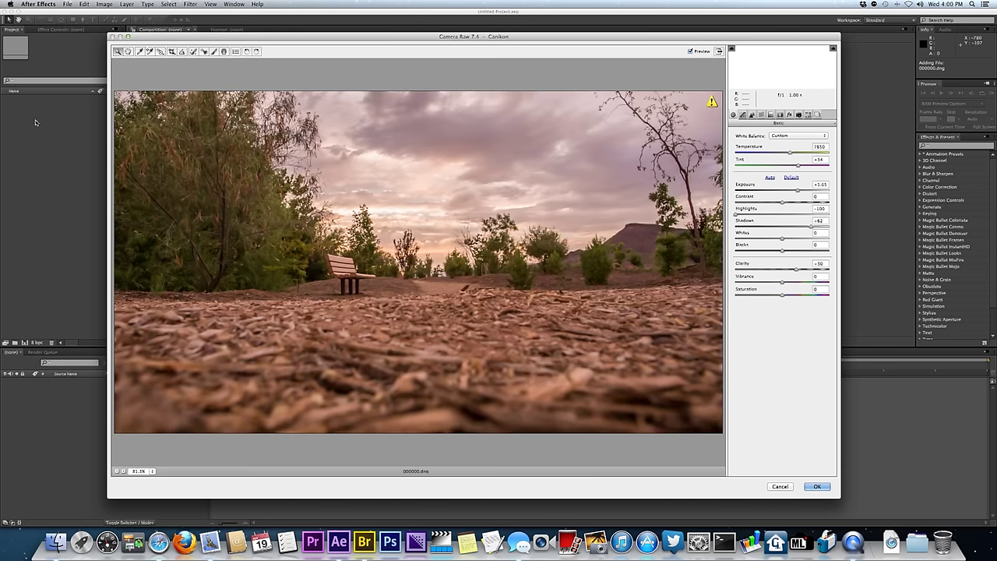
Accept the Camera Raw grading for the 000000–000913 sequence and open it in the footage viewer
left_click(817, 486)
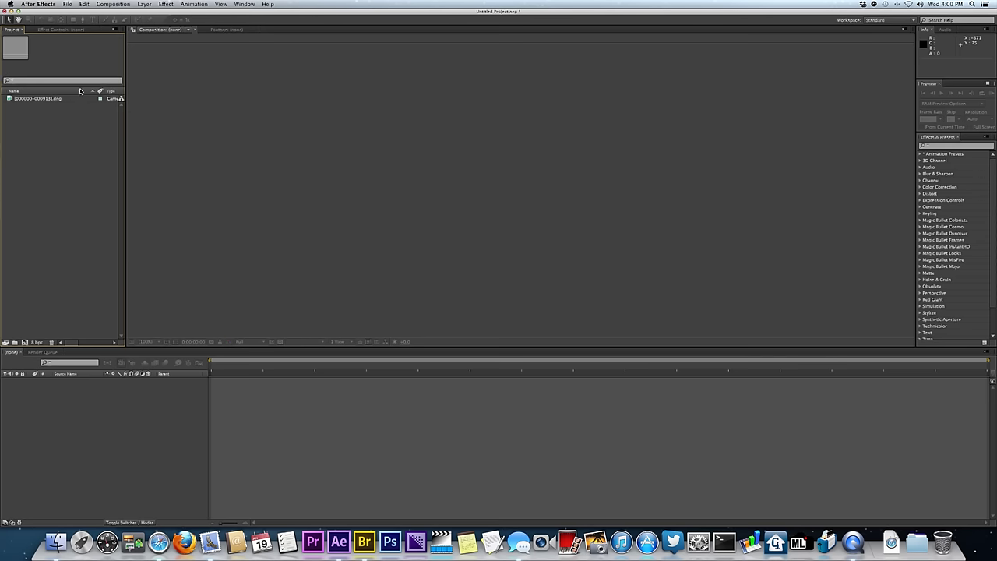
double_click(7, 100)
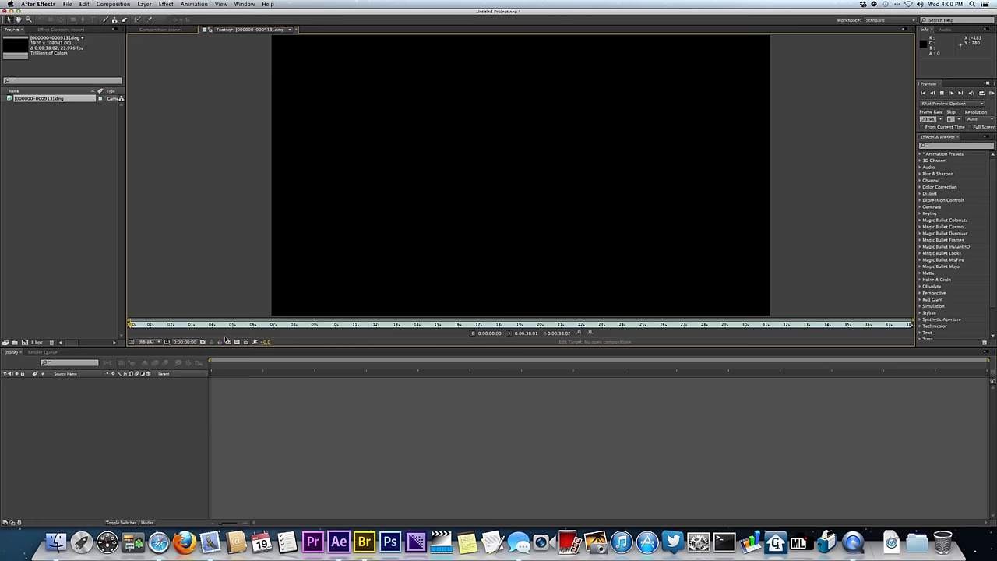
Scrub the DNG footage to about 11 seconds, where the family is walking
key("Page_Down")
left_click(308, 327)
left_click_drag(308, 327, 371, 327)
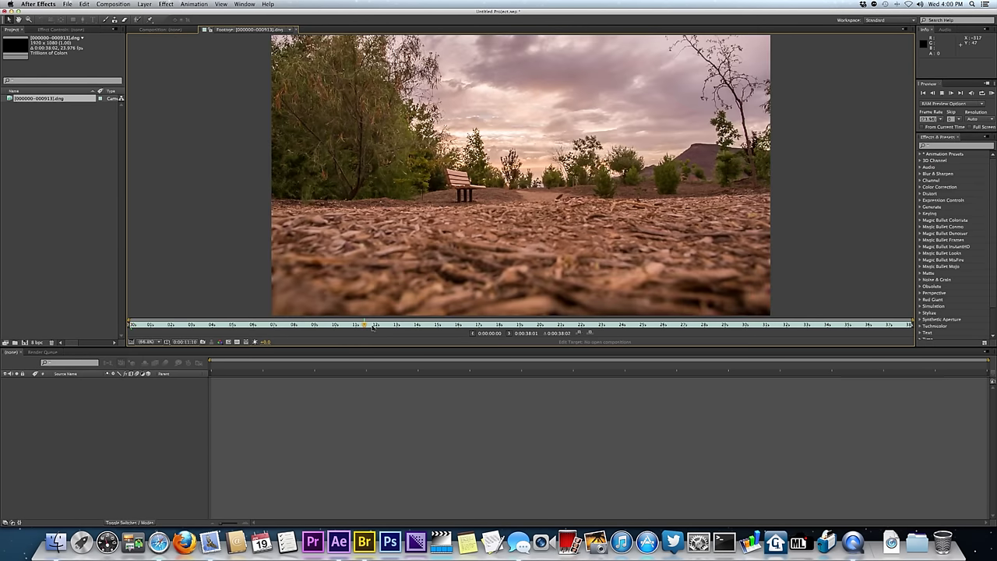
left_click_drag(372, 327, 374, 328)
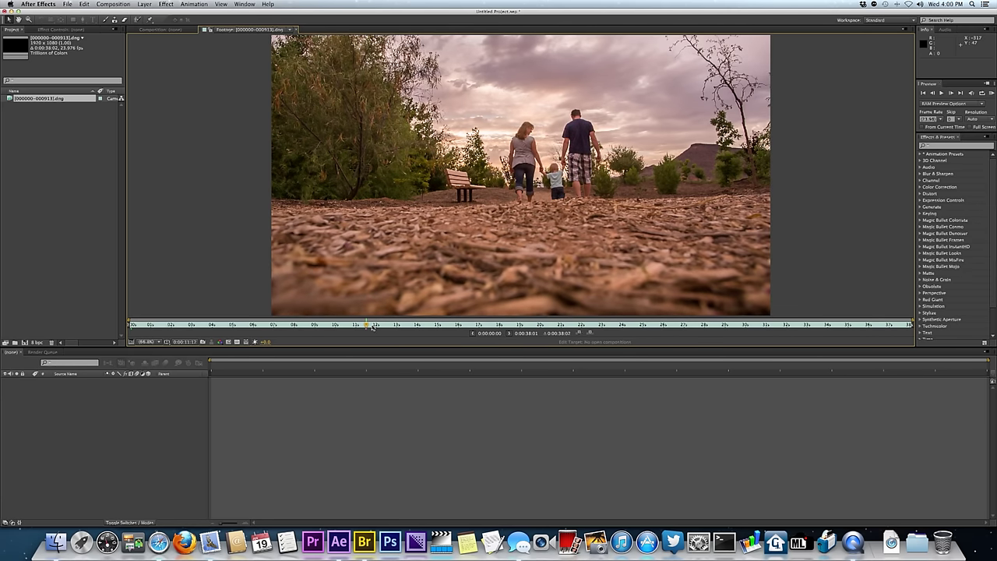
Create a 1920 x 1080, 23.976 fps composition named Comp from the DNG sequence
left_click(94, 131)
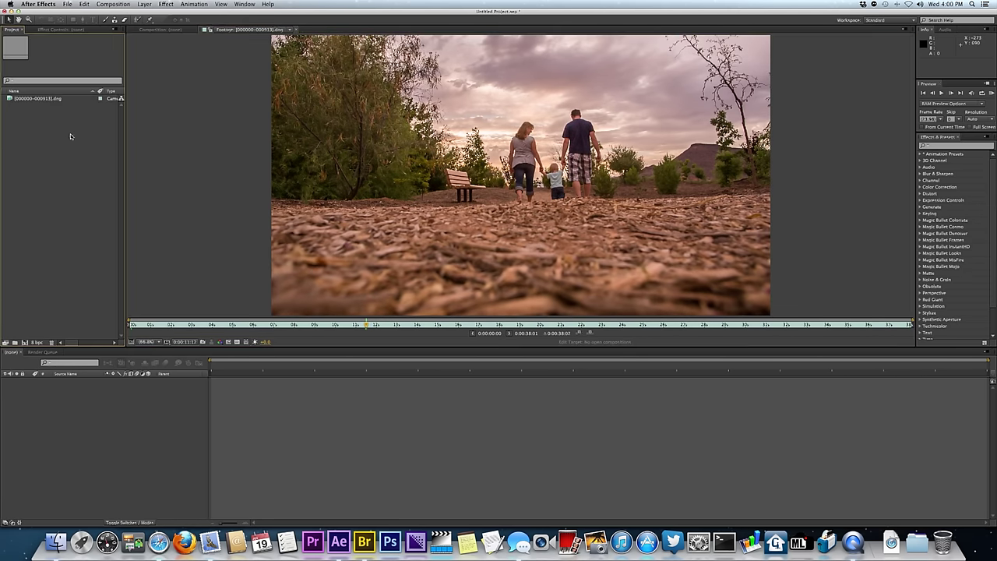
left_click(27, 99)
left_click_drag(24, 99, 25, 343)
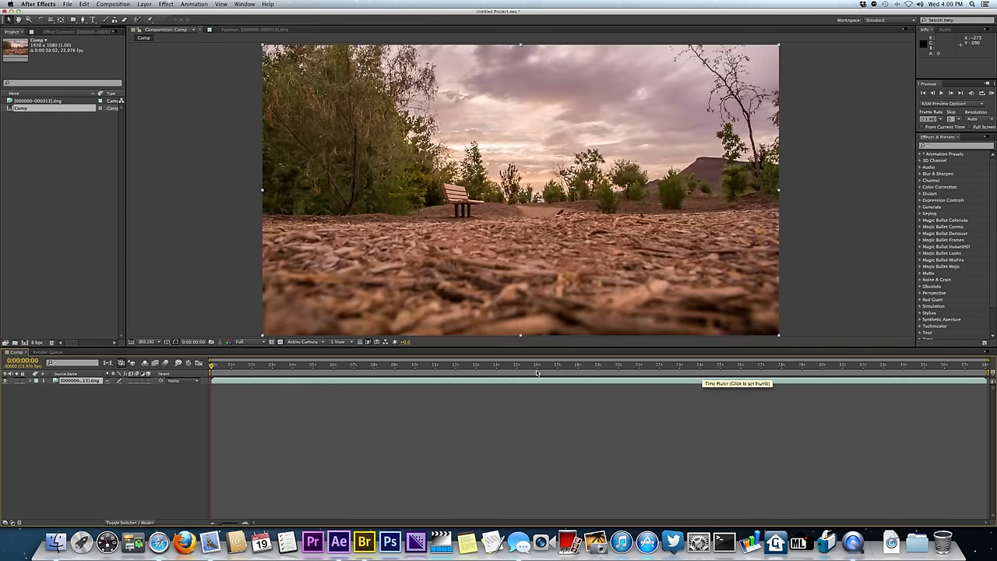
left_click(68, 4)
Add Comp to the Render Queue with Apple ProRes 422 (HQ) no Audio output
mouse_move(82, 116)
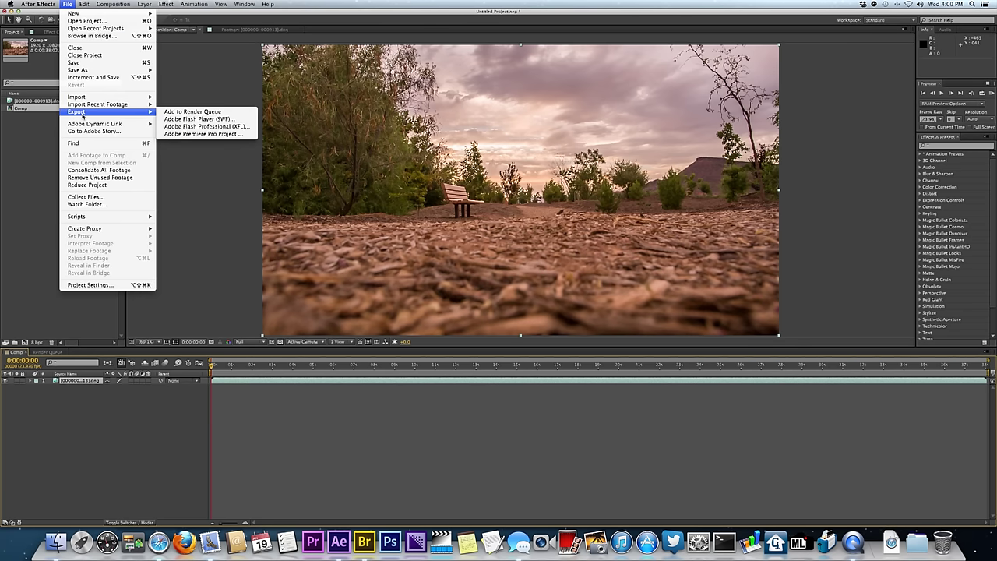
left_click(192, 112)
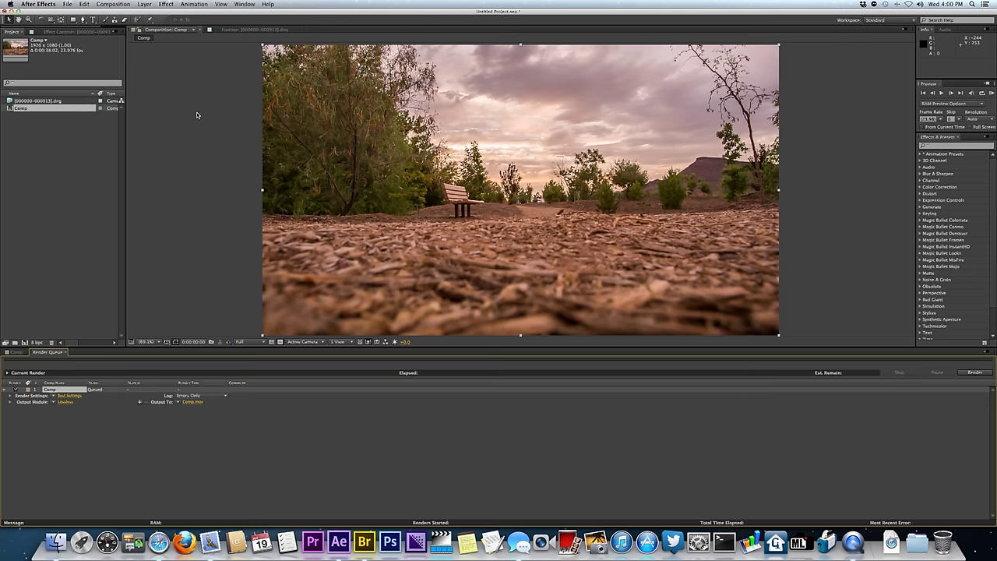
left_click(55, 402)
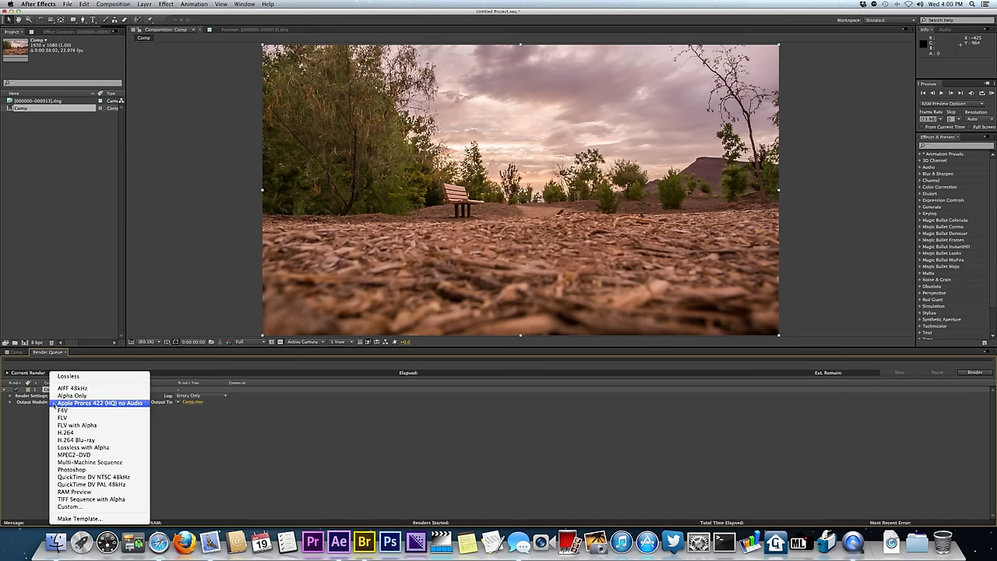
left_click(91, 402)
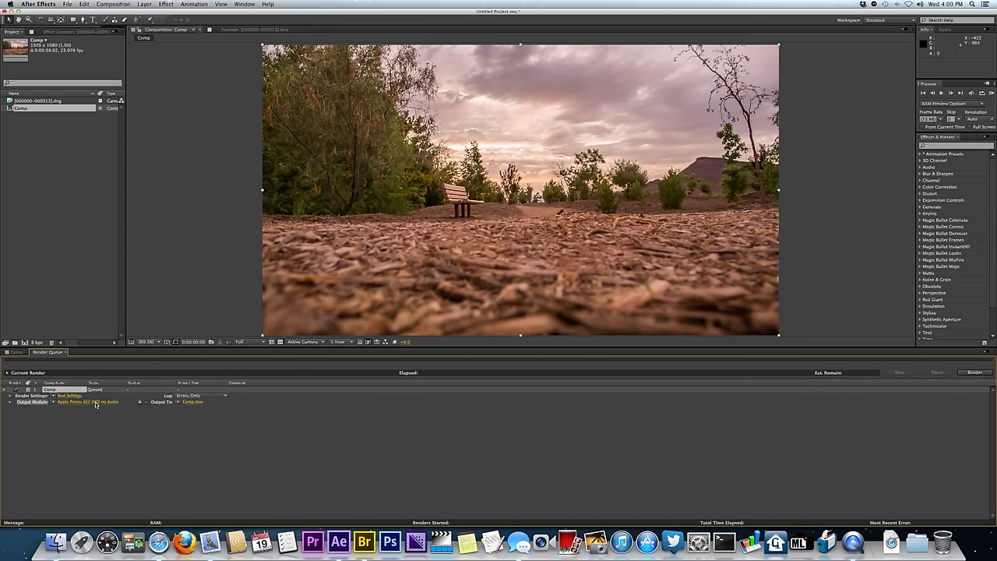
Set the output file to Comp.mov in the chosen folder and start rendering
left_click(189, 403)
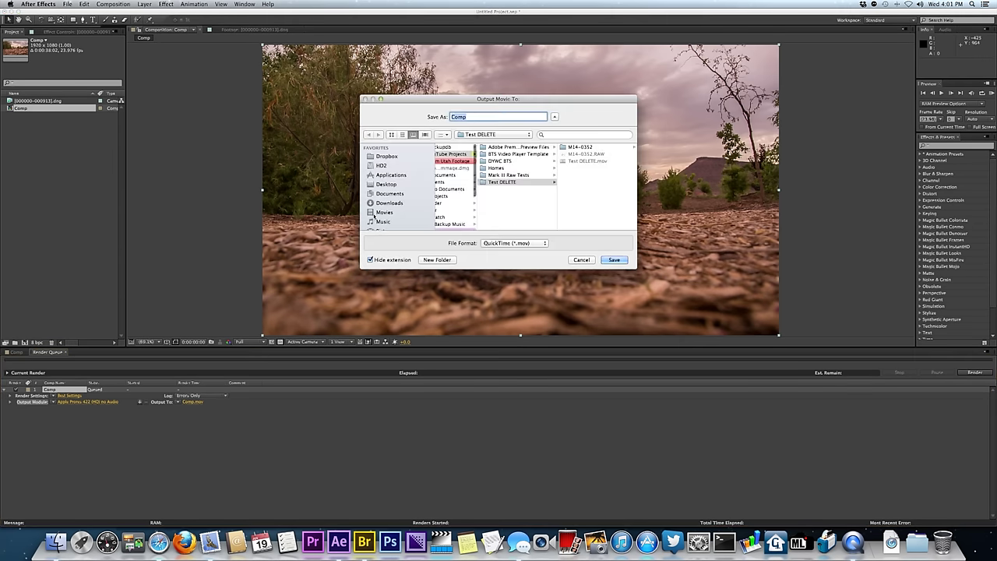
left_click(387, 184)
left_click(614, 259)
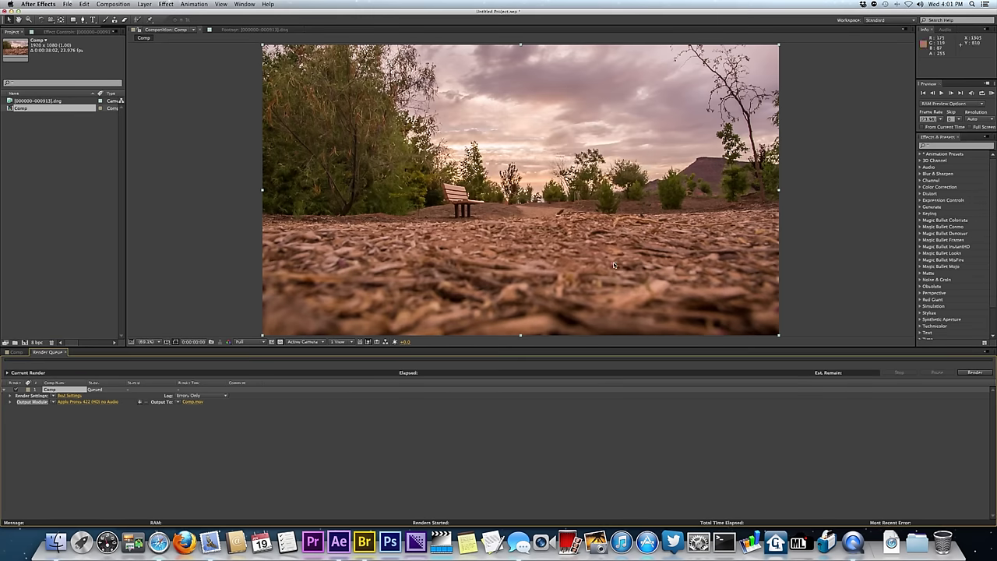
left_click(975, 374)
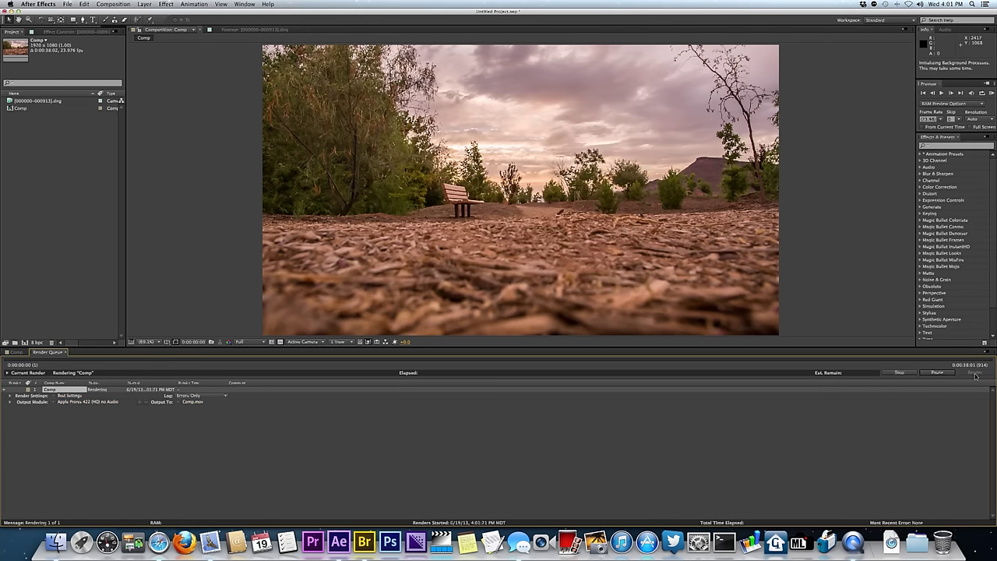